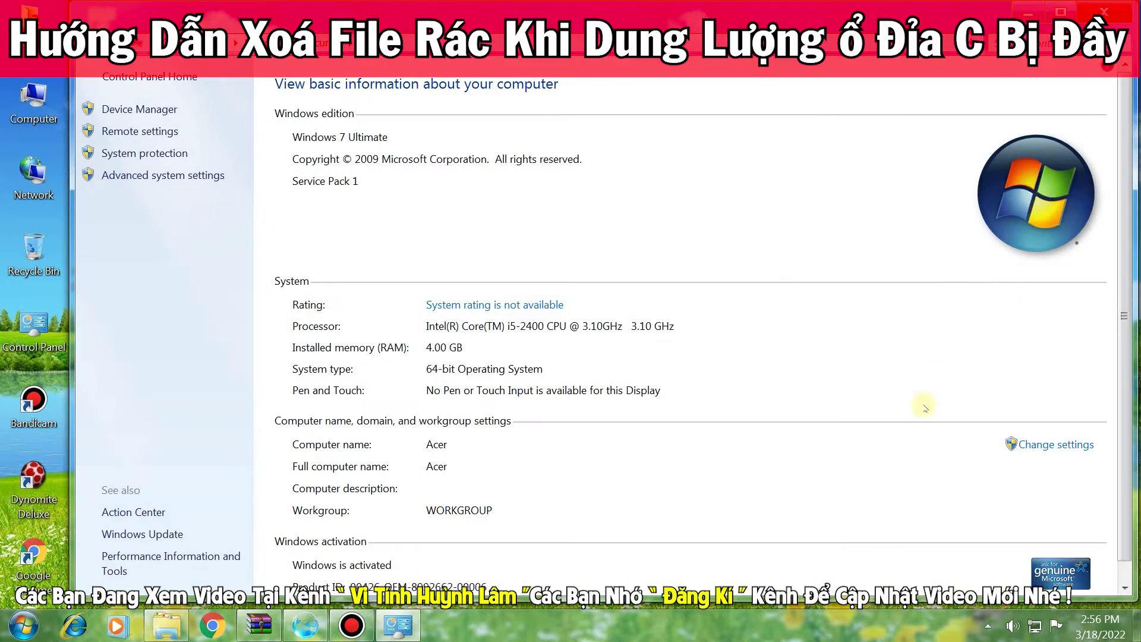
Close the system information window, open Computer and select Local Disk (C:) to check its free space
scroll(924, 408, "down", 1)
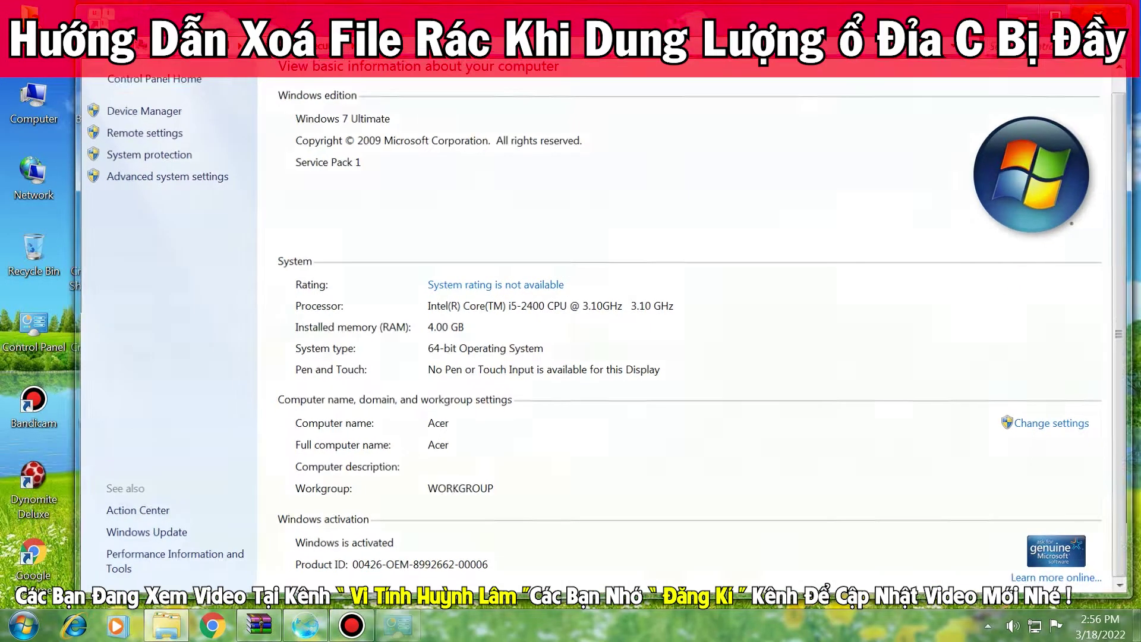
left_click(1104, 11)
double_click(34, 98)
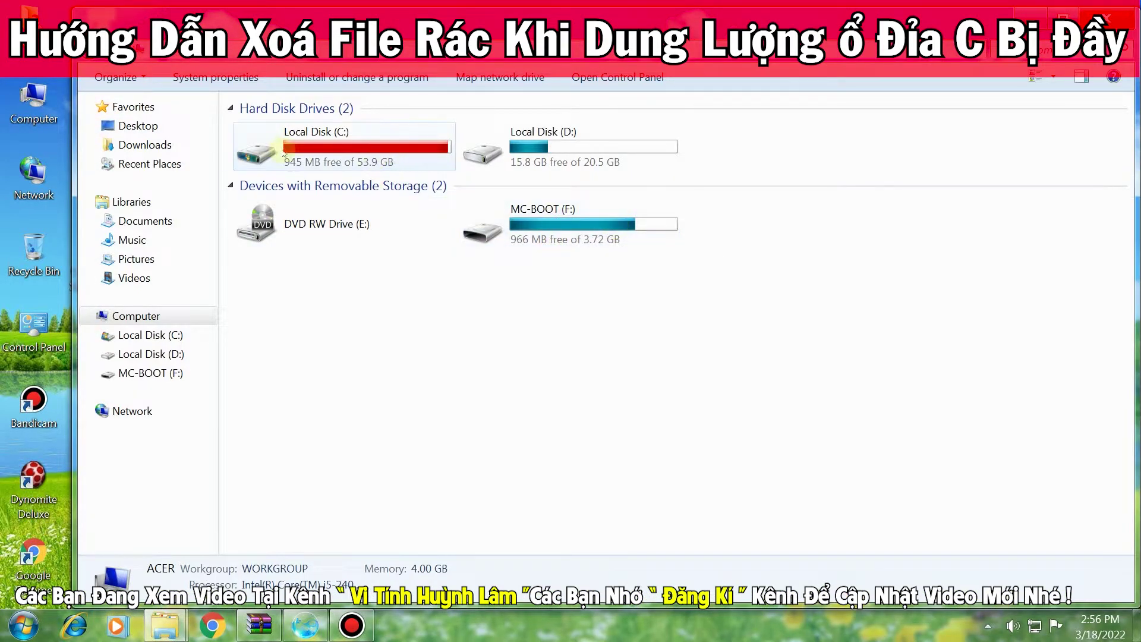
left_click(294, 146)
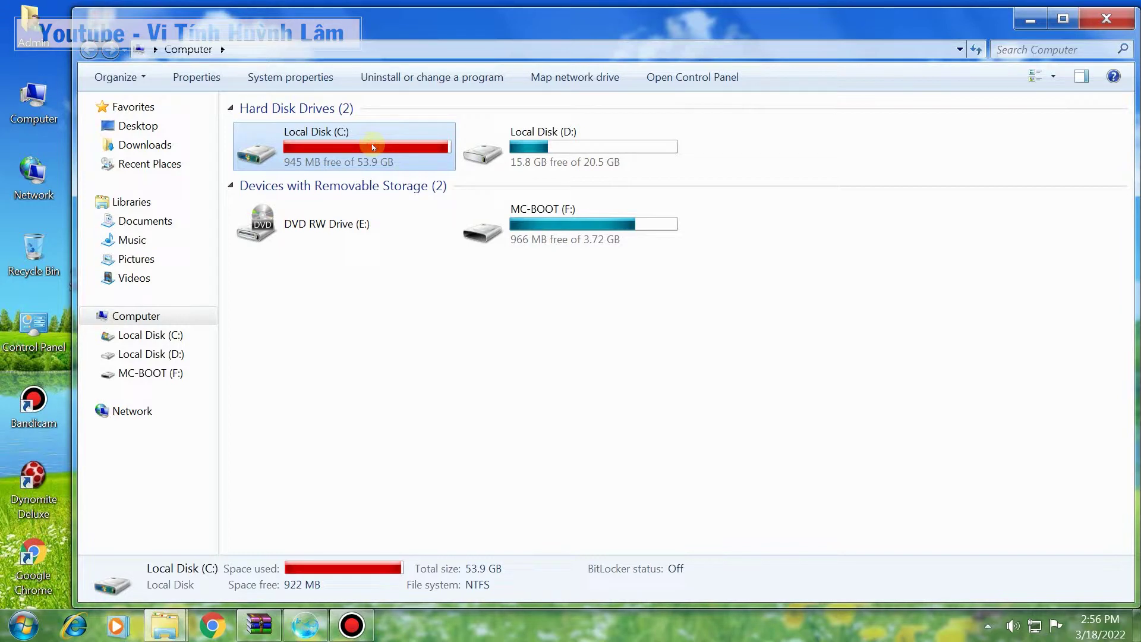
left_click(143, 146)
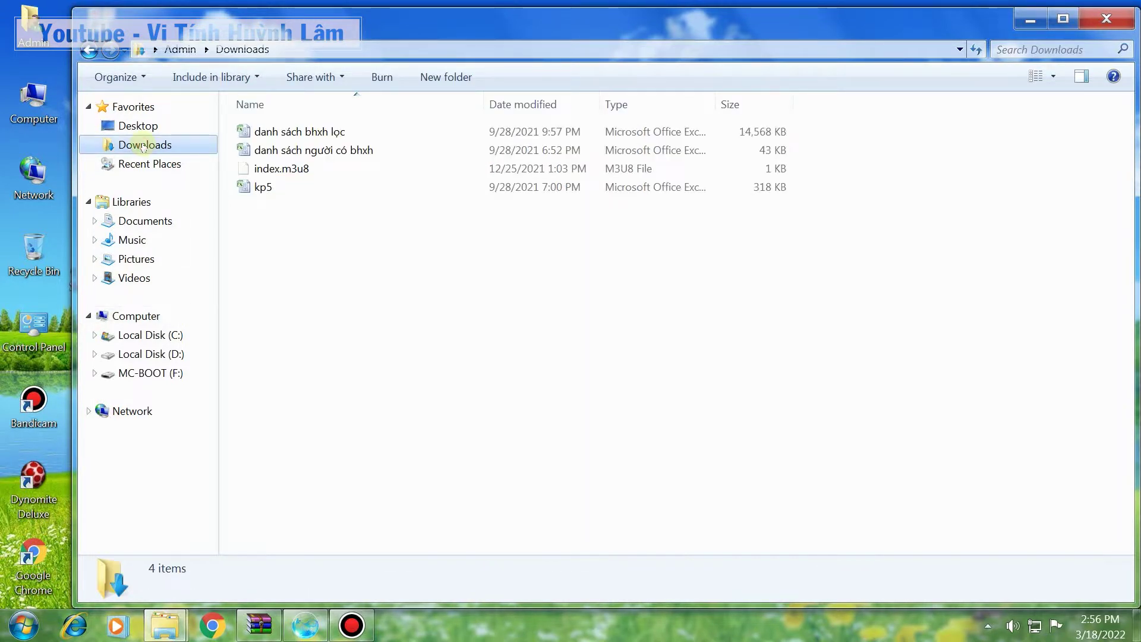
left_click(90, 52)
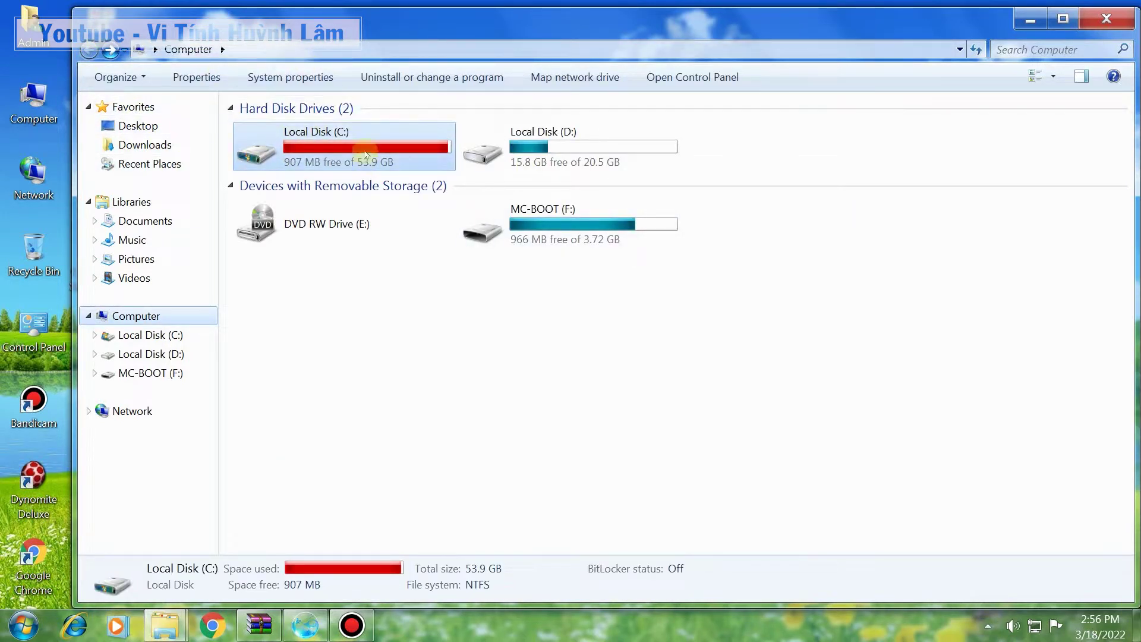
left_click(142, 76)
left_click(438, 390)
left_click(438, 389)
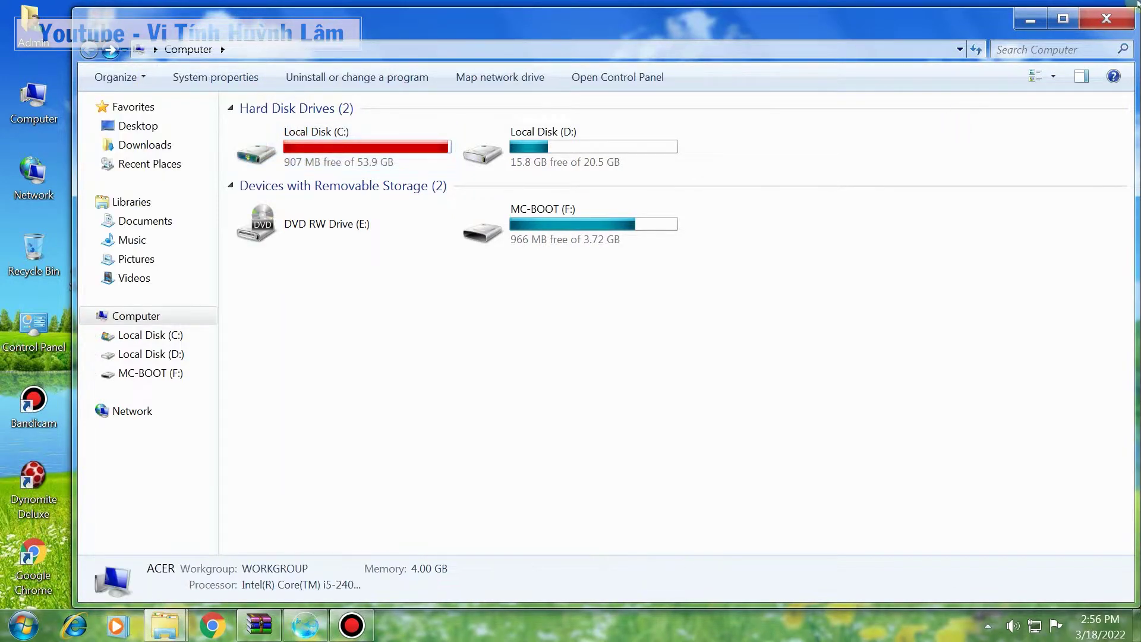
left_click(1107, 18)
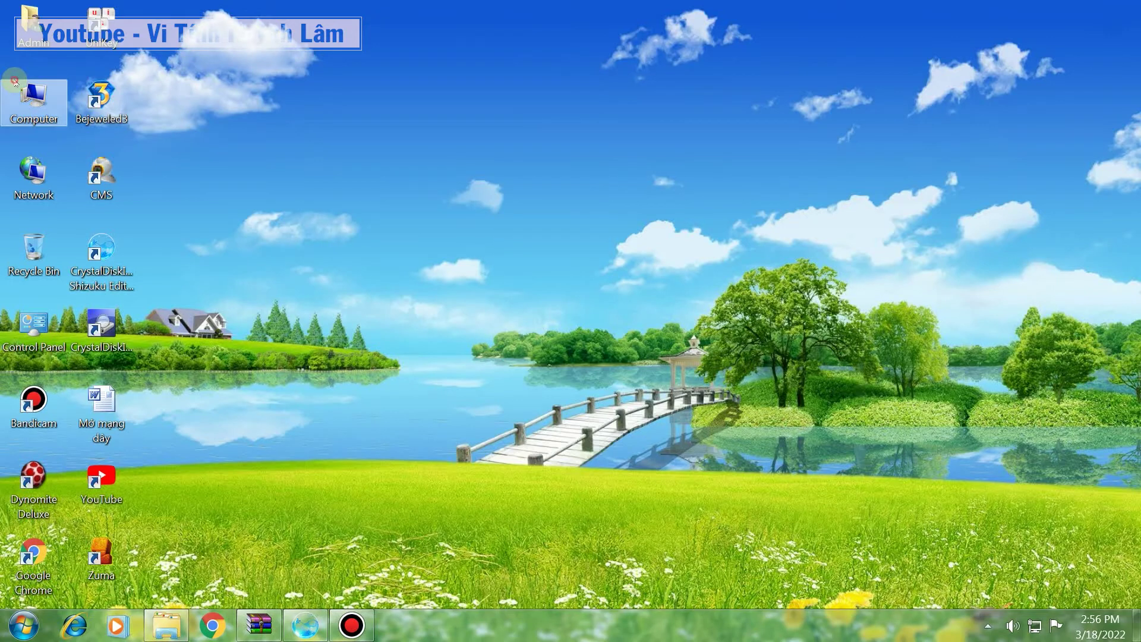
From Computer, open the folder view options and show hidden files, folders and drives as well as protected operating system files
double_click(34, 98)
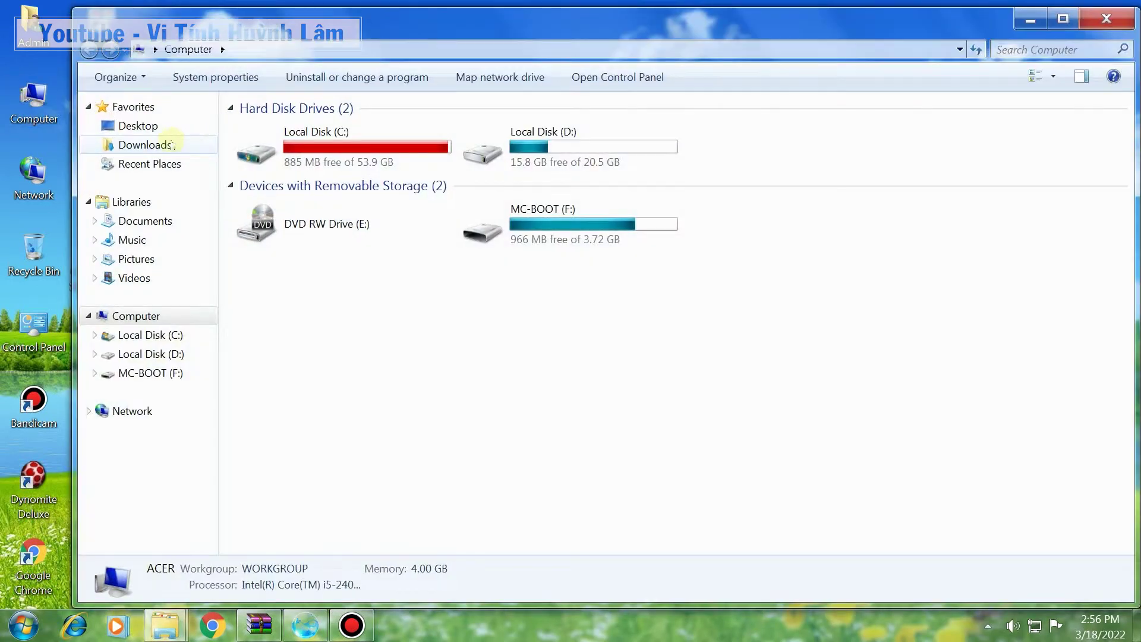
left_click(148, 79)
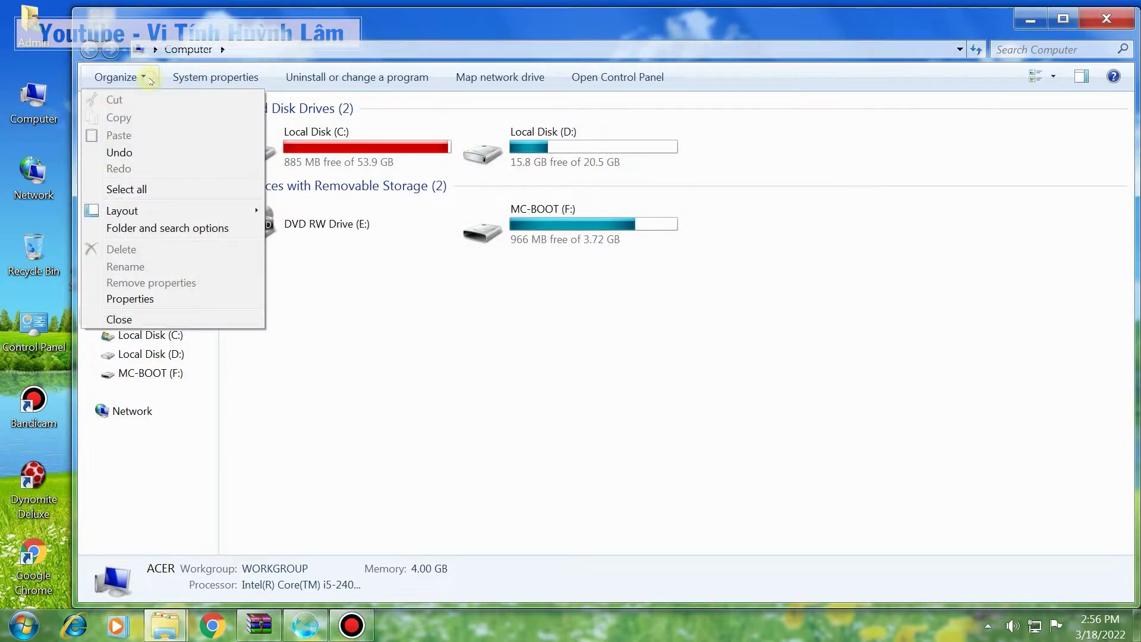
left_click(157, 229)
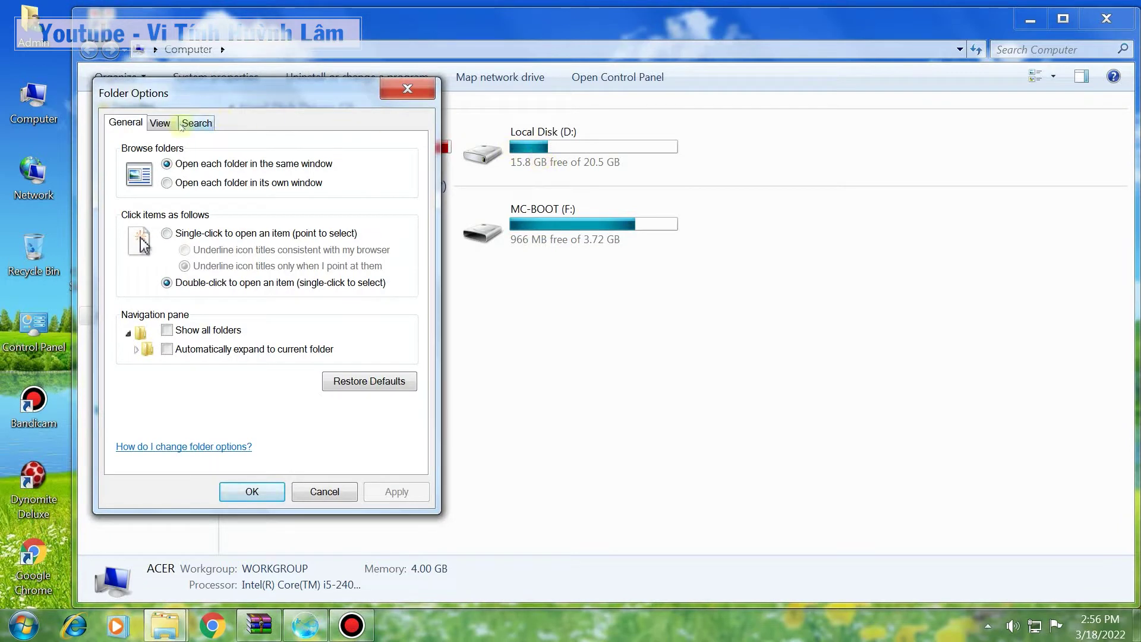
left_click(160, 123)
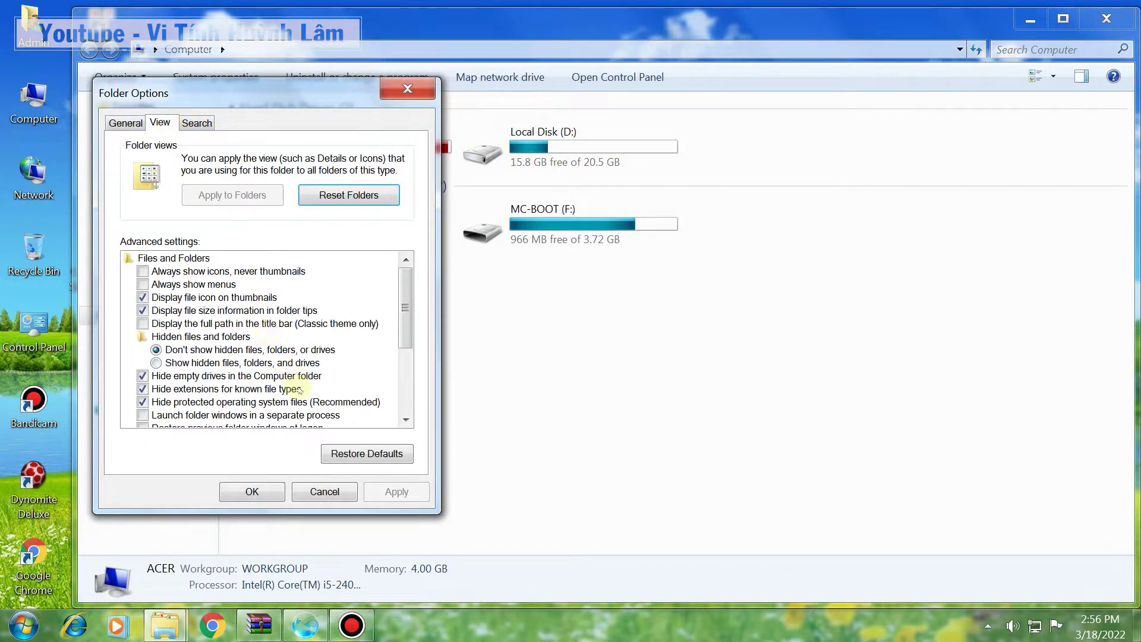
left_click(263, 362)
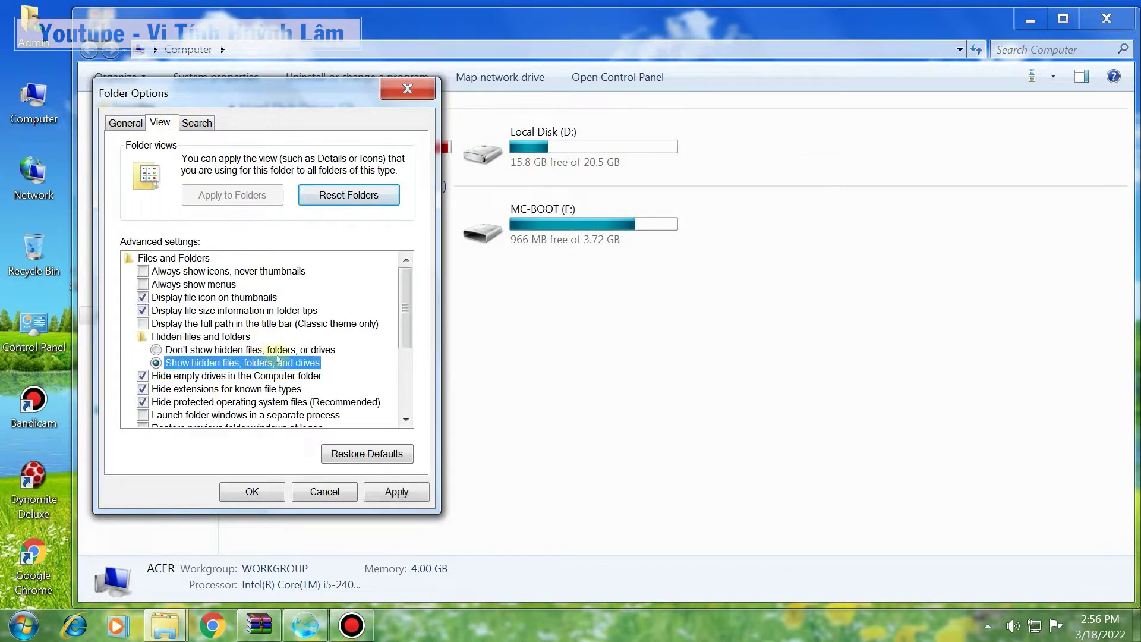
left_click(143, 402)
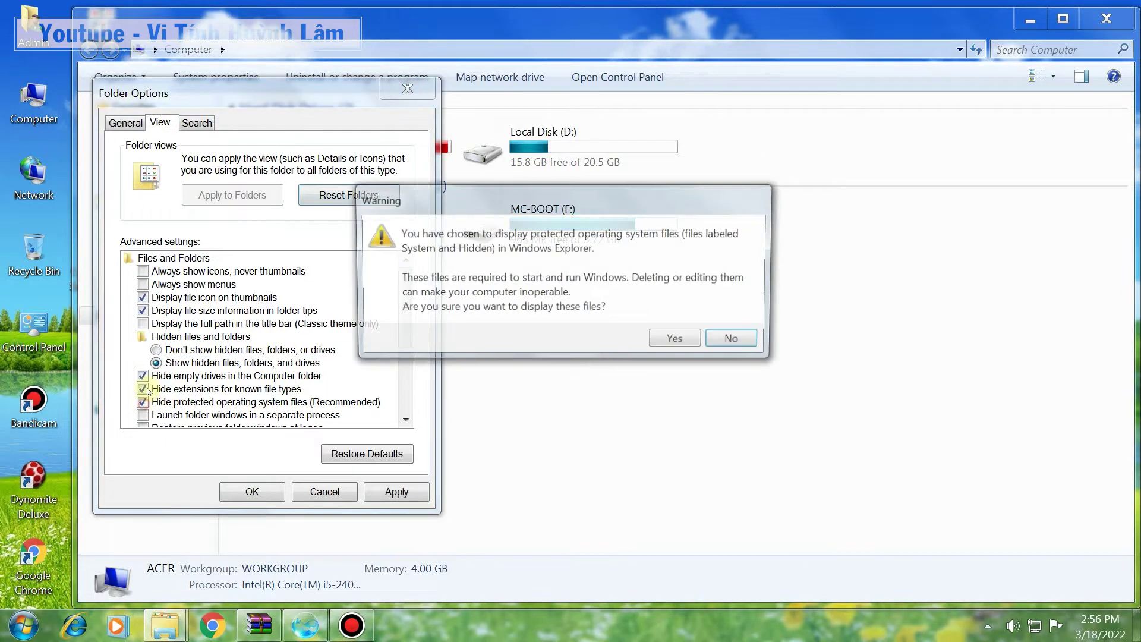
left_click(679, 341)
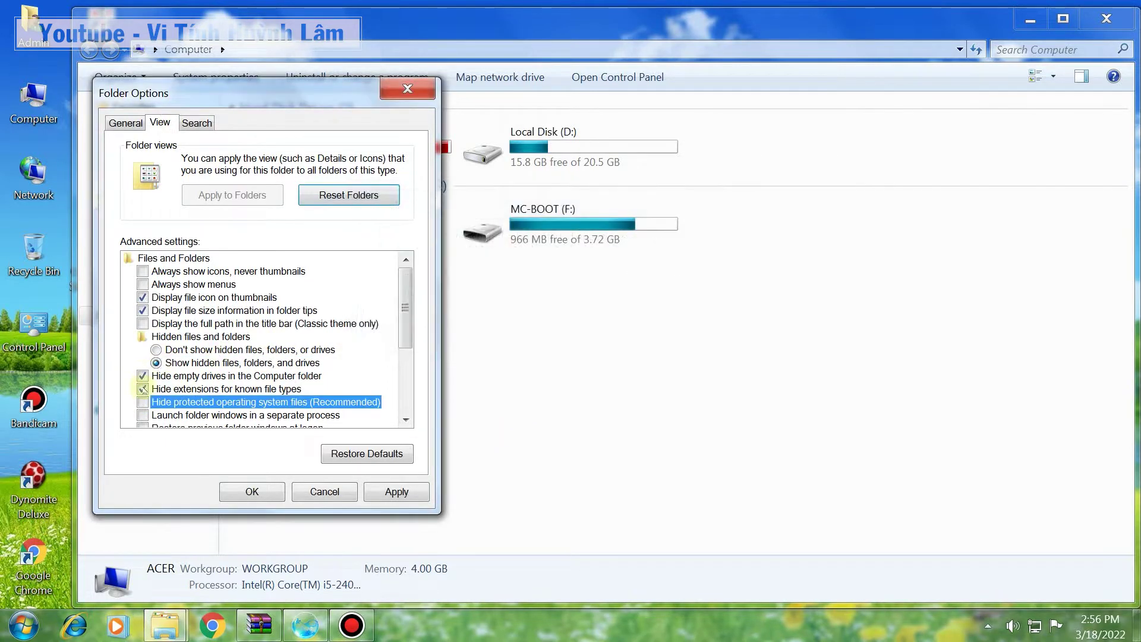
Turn off hiding of known file extensions and empty drives, and apply the folder options
left_click(142, 390)
left_click(142, 376)
left_click(396, 492)
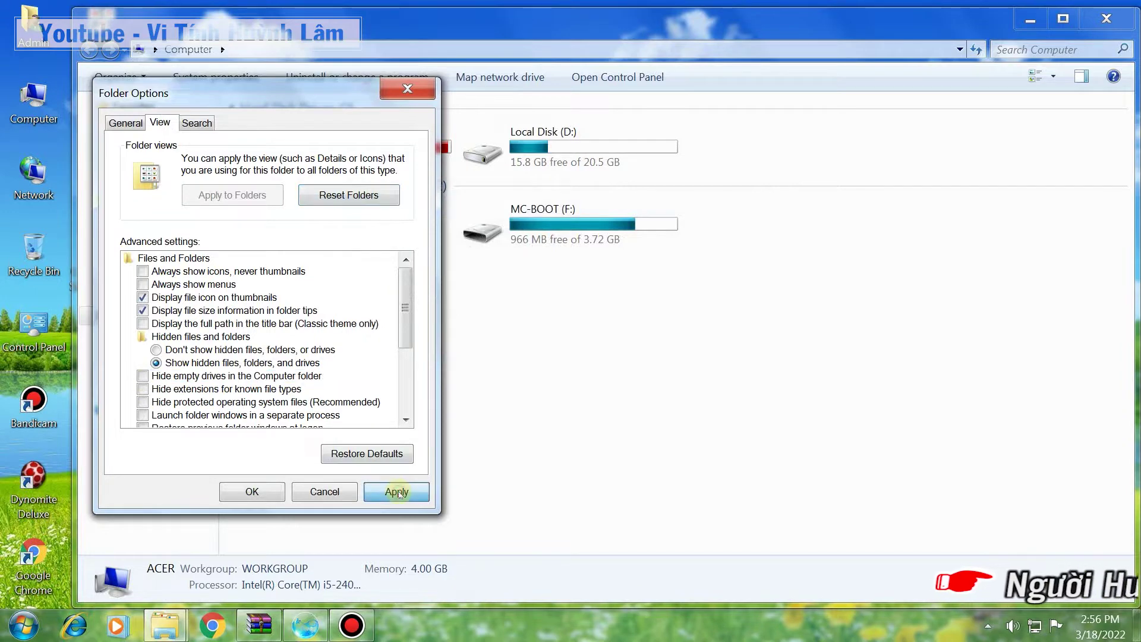
left_click(264, 498)
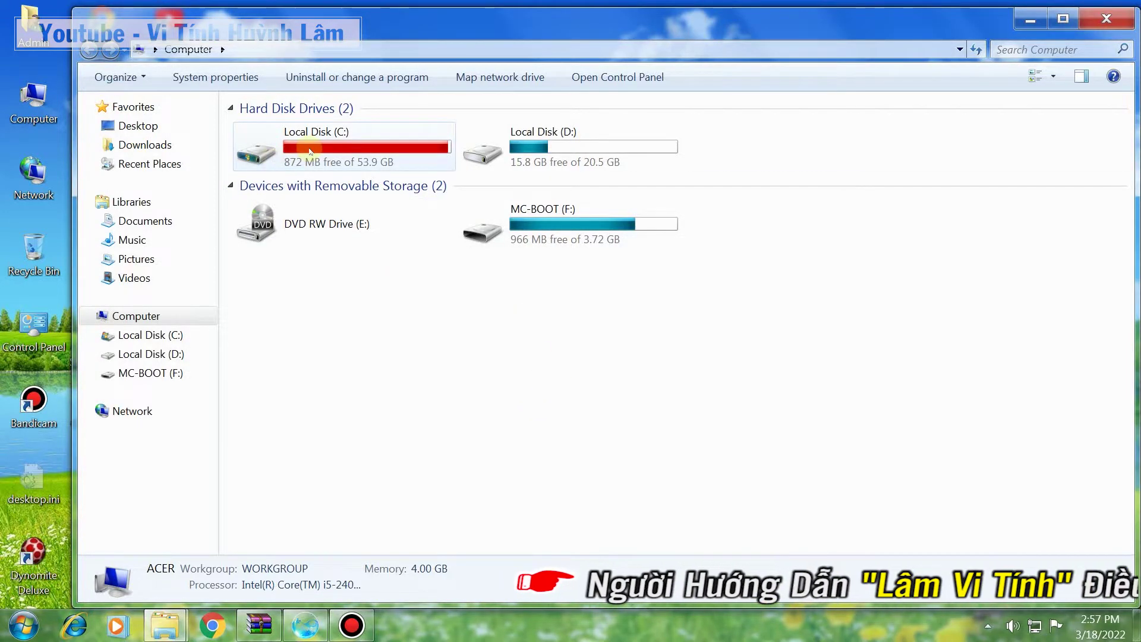
Open the Users folder on Local Disk (C:) and check the Admin folder's size in its properties
double_click(309, 152)
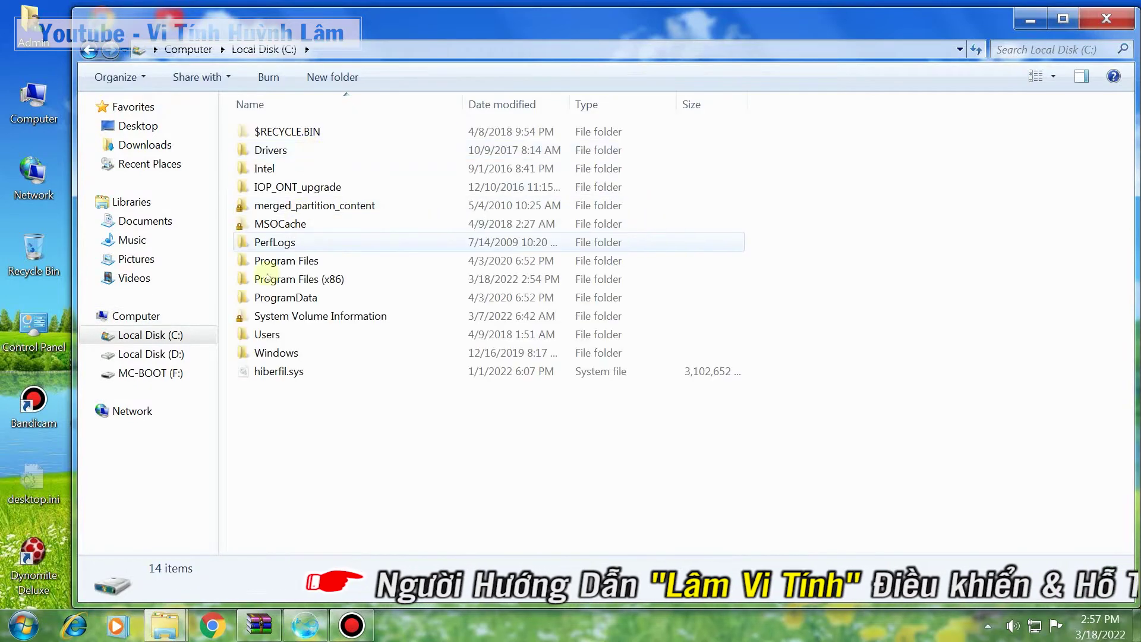
double_click(273, 334)
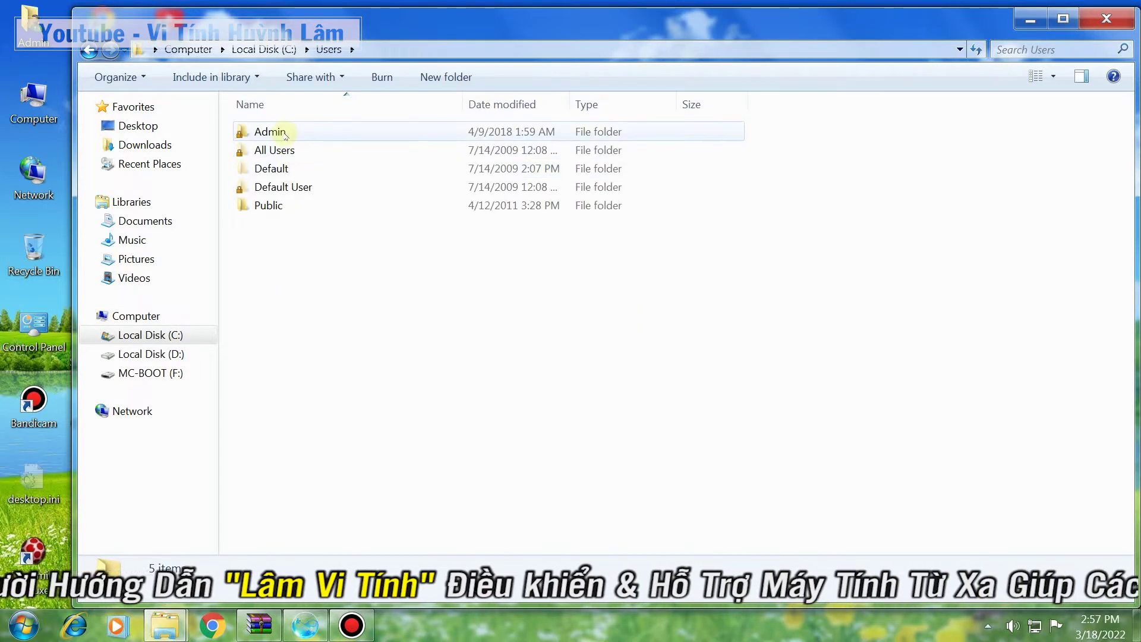
right_click(286, 132)
left_click(385, 405)
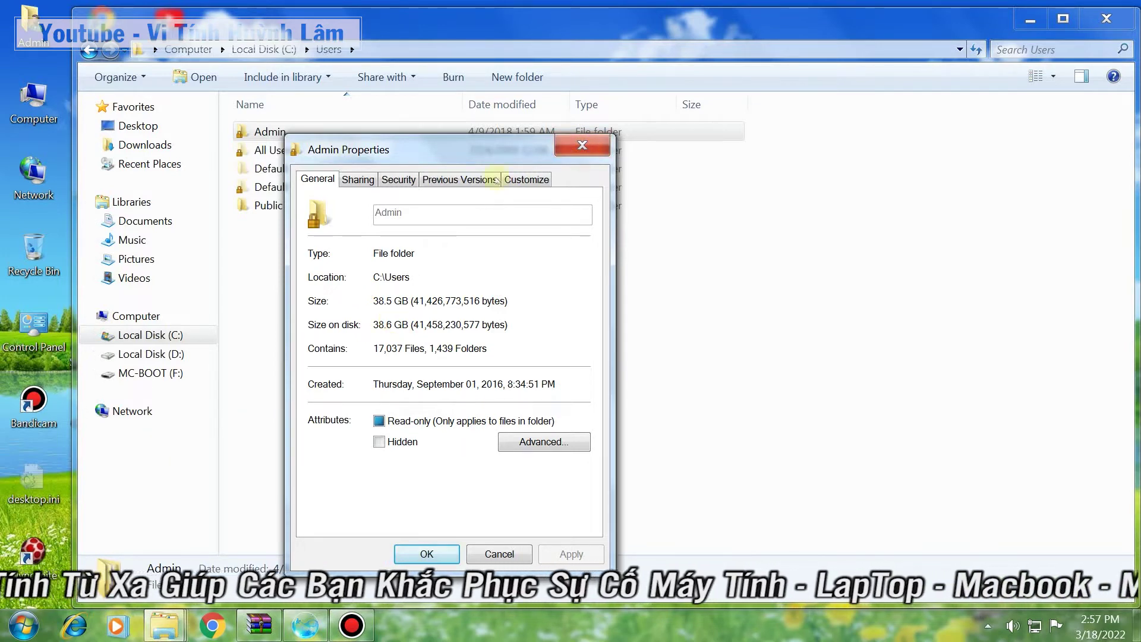
key("Escape")
Open the Admin folder and check the properties of Application Data and AppData
double_click(255, 132)
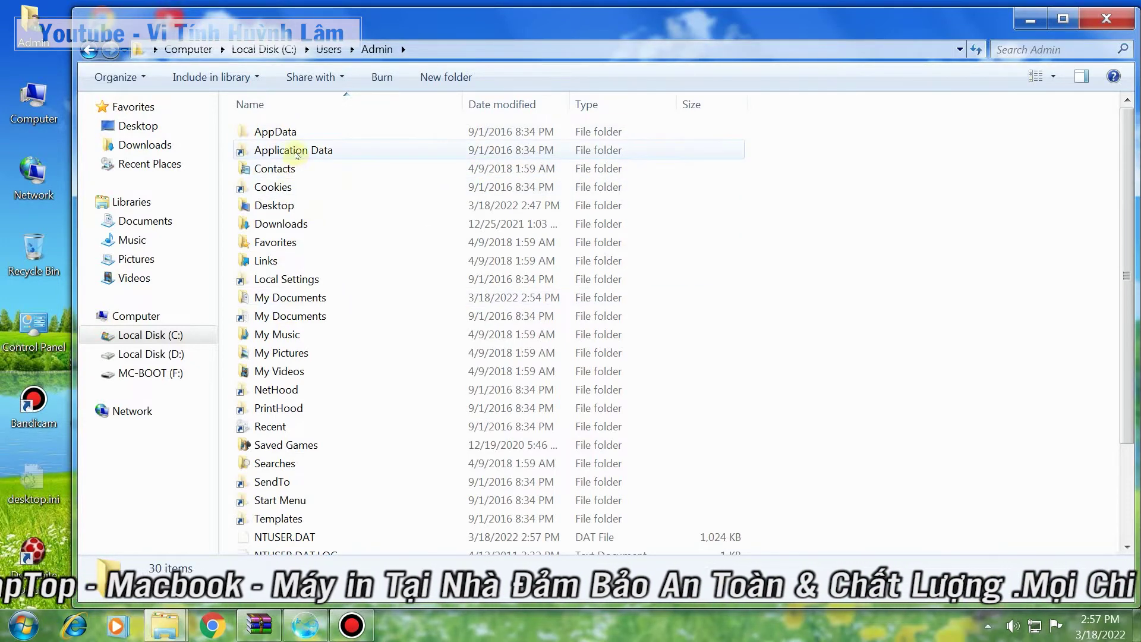
right_click(297, 155)
left_click(340, 441)
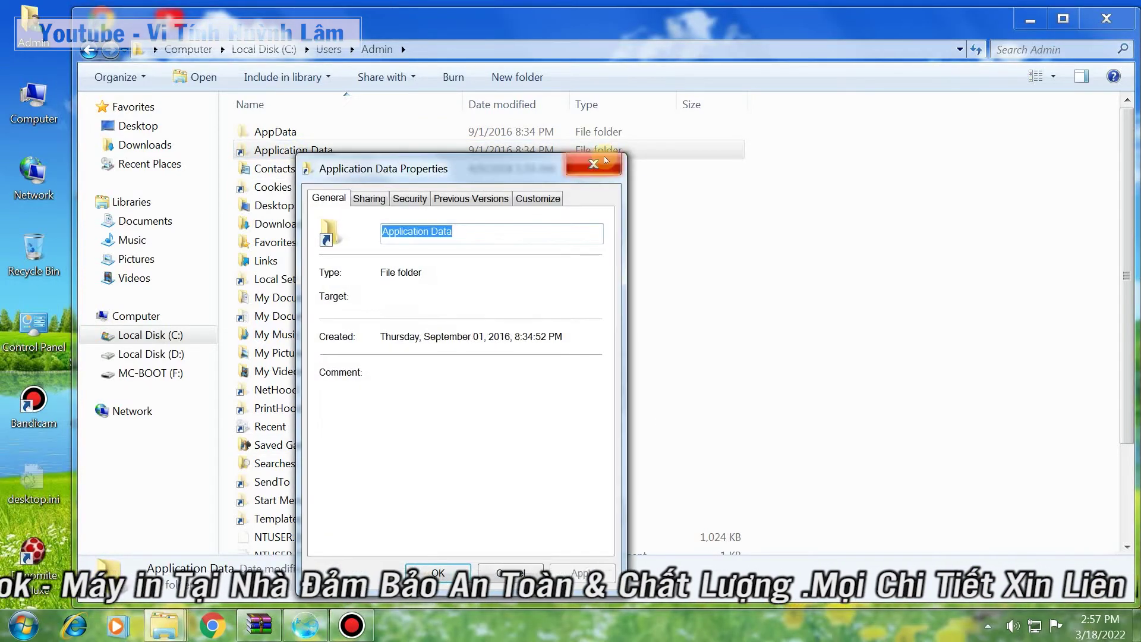
left_click(595, 163)
right_click(284, 132)
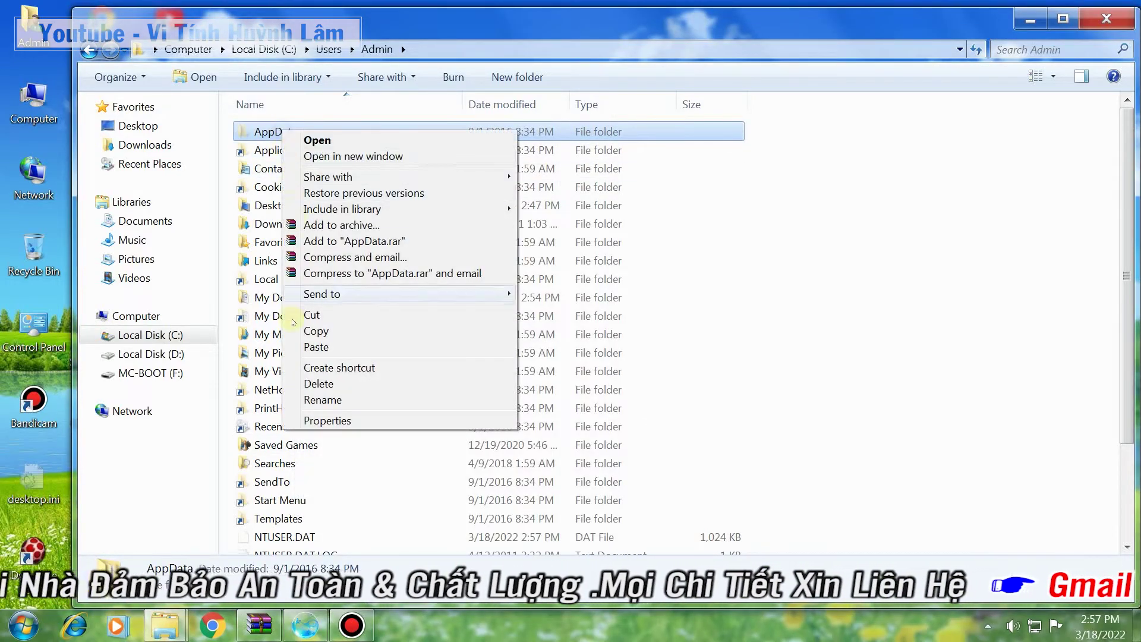
left_click(310, 420)
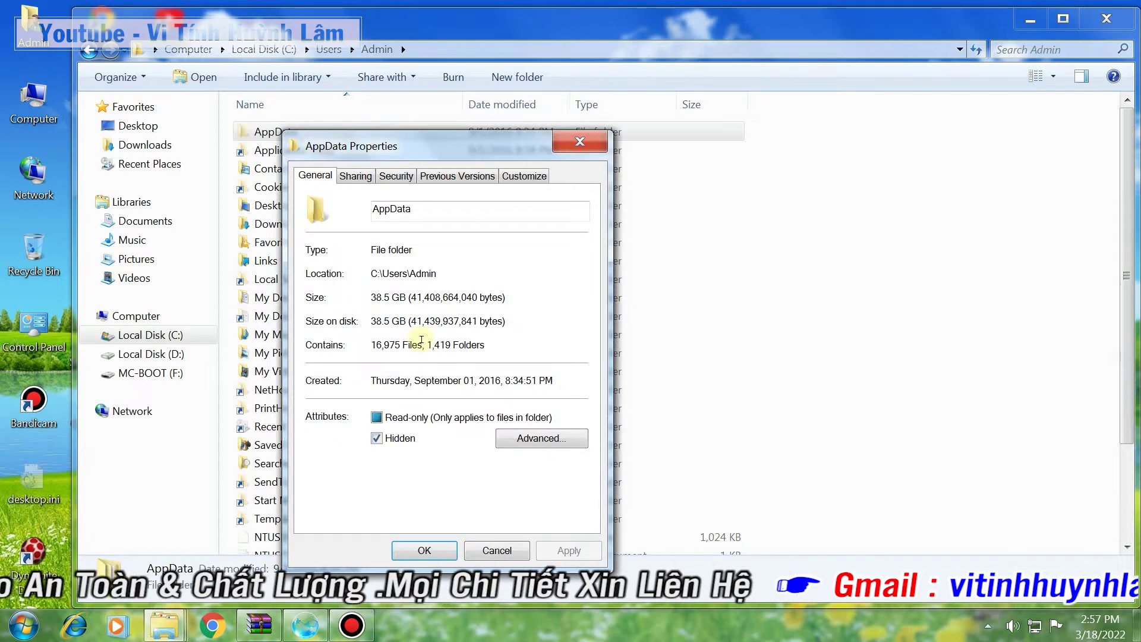
left_click(579, 141)
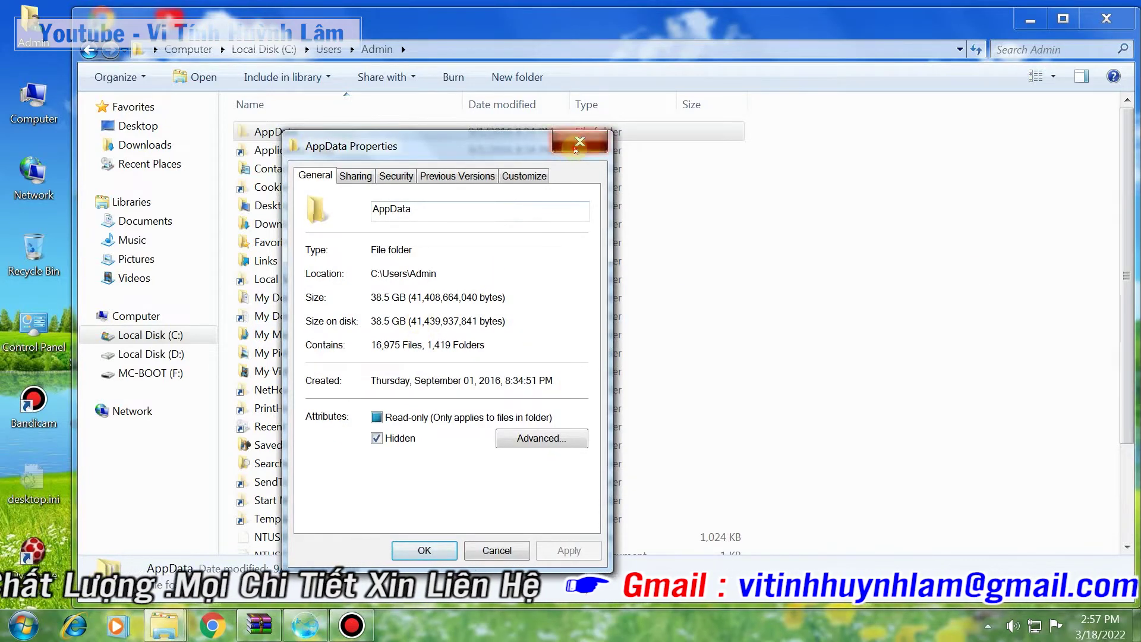
Open the AppData folder and check the size of its Local subfolder
double_click(324, 131)
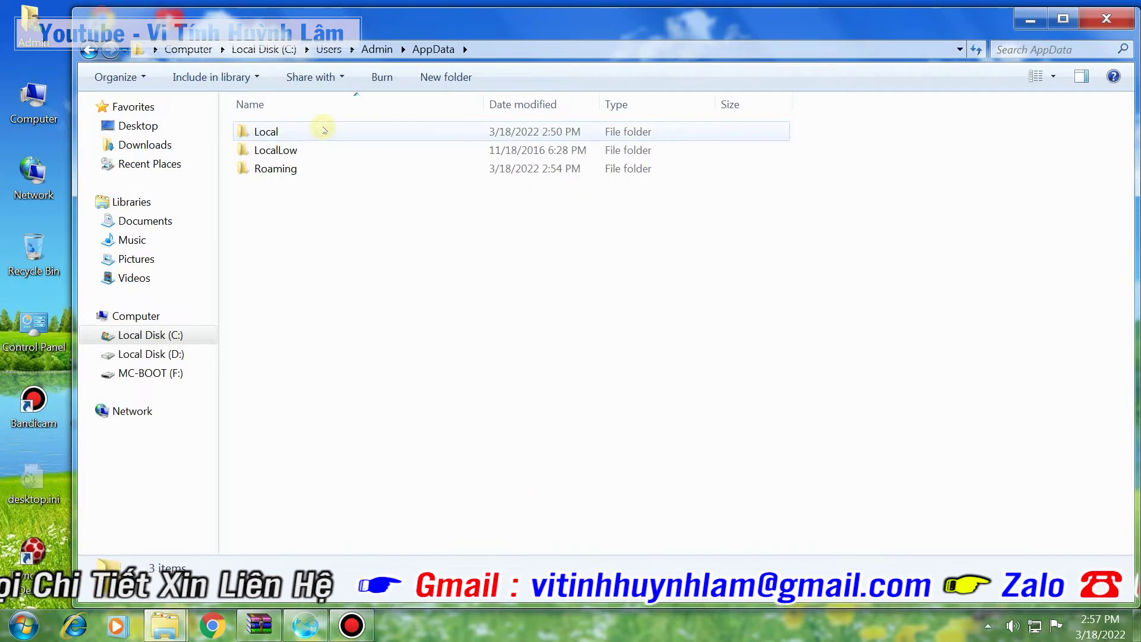
right_click(257, 129)
left_click(298, 416)
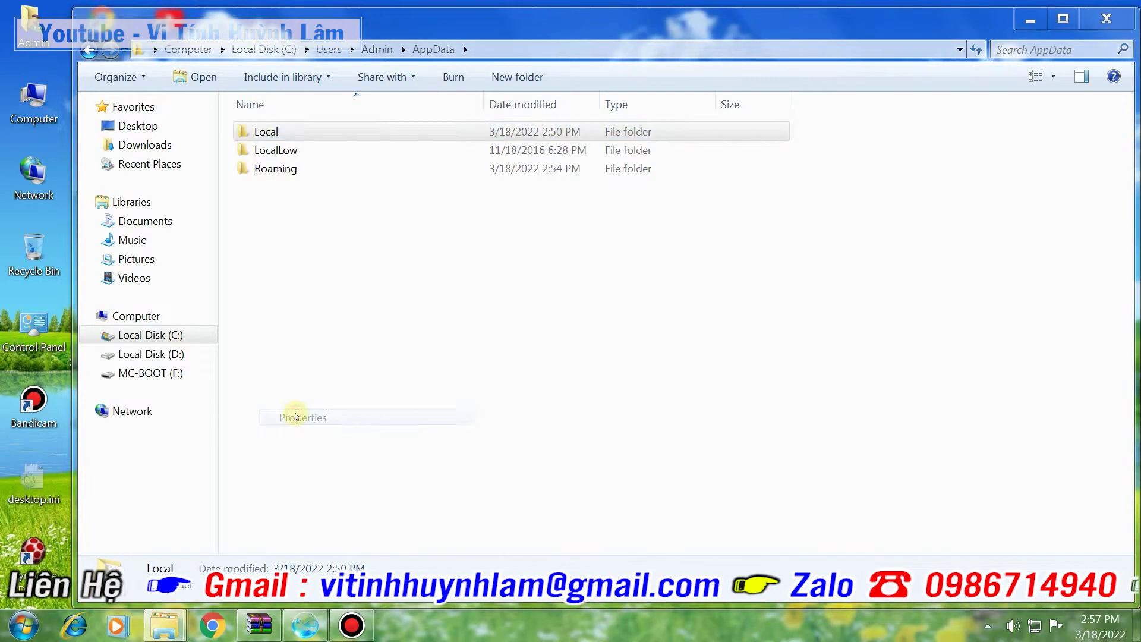
left_click(555, 138)
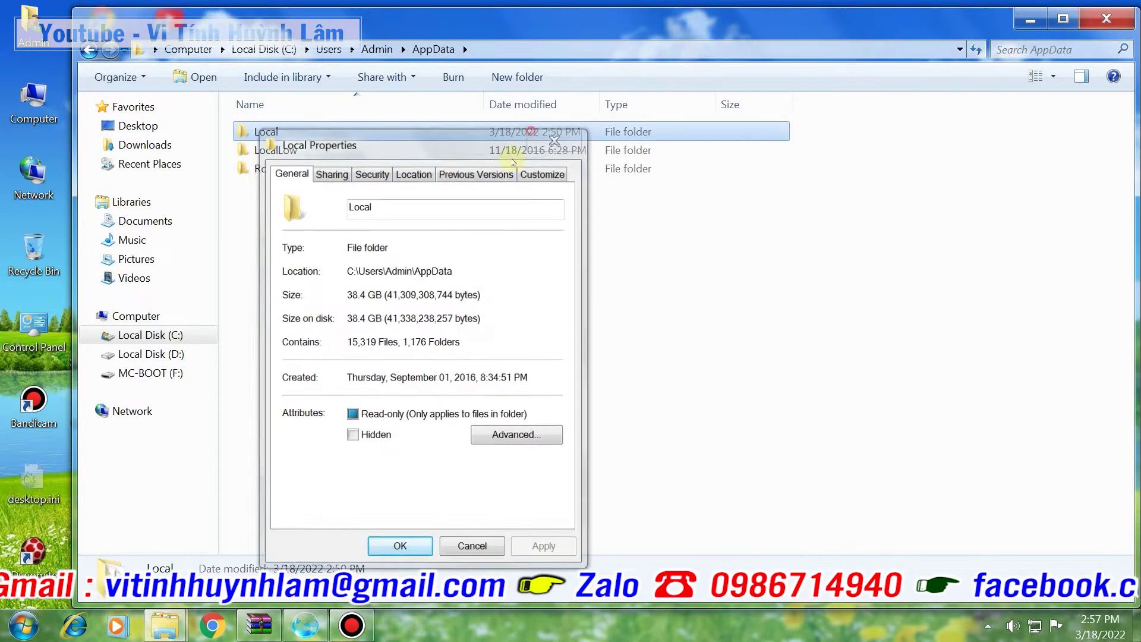
Check the sizes of the LocalLow and Roaming folders in their properties
left_click(291, 152)
right_click(291, 151)
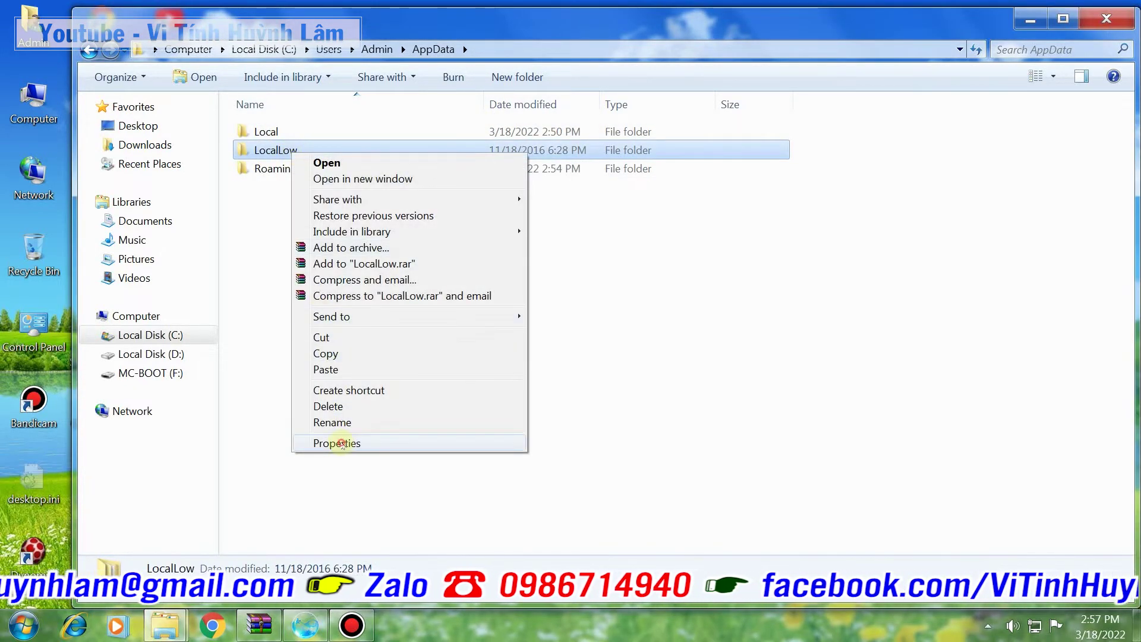
left_click(338, 441)
left_click(603, 170)
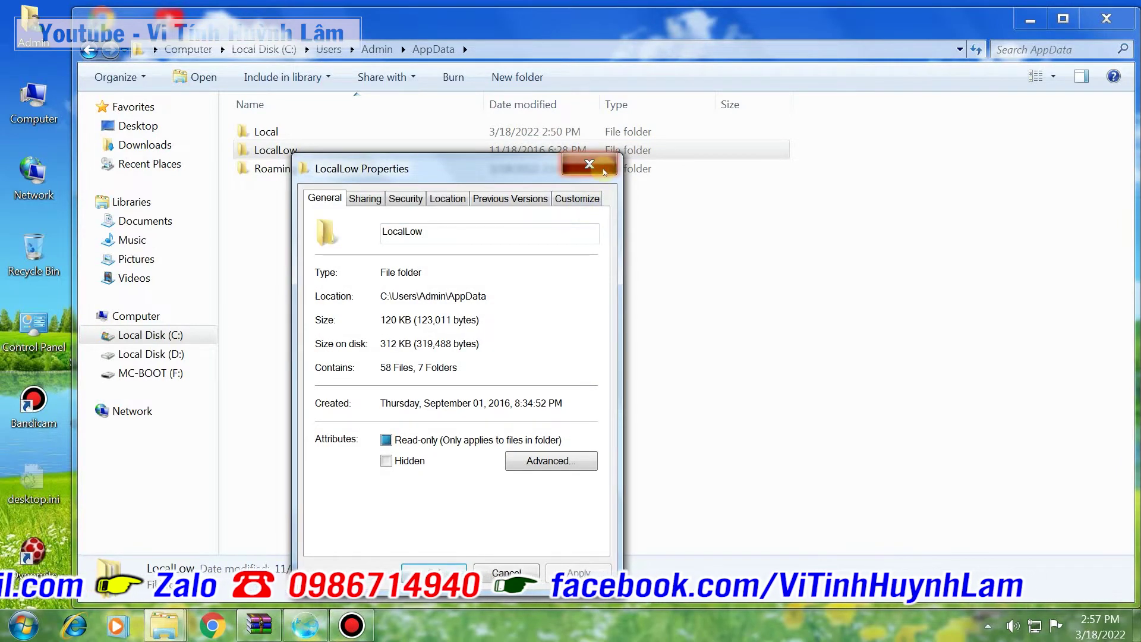
right_click(294, 165)
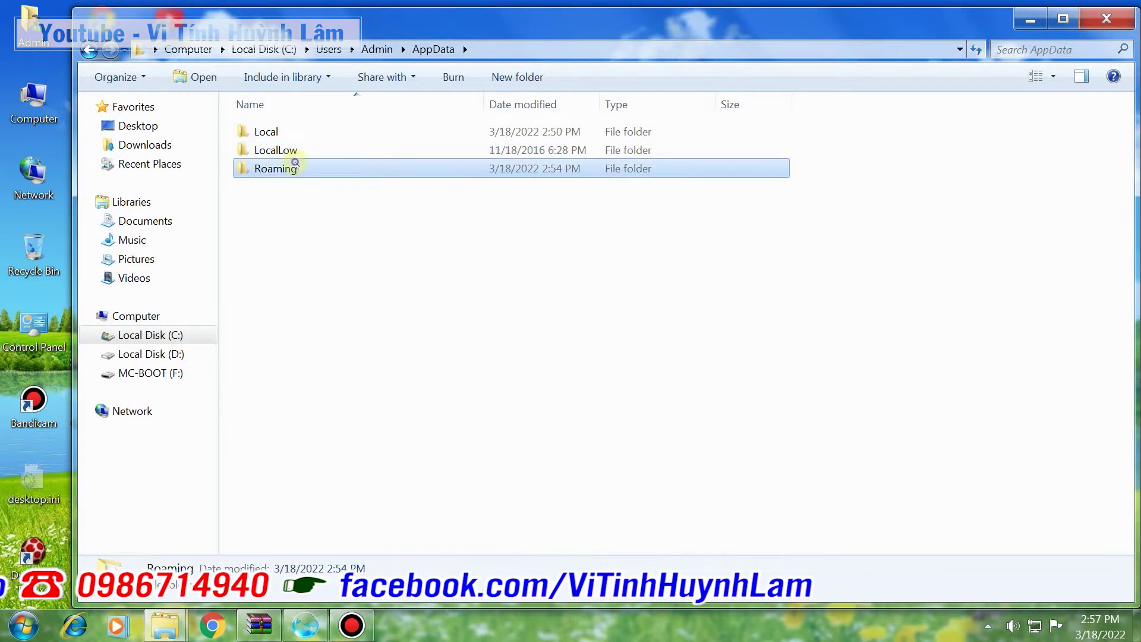
left_click(336, 454)
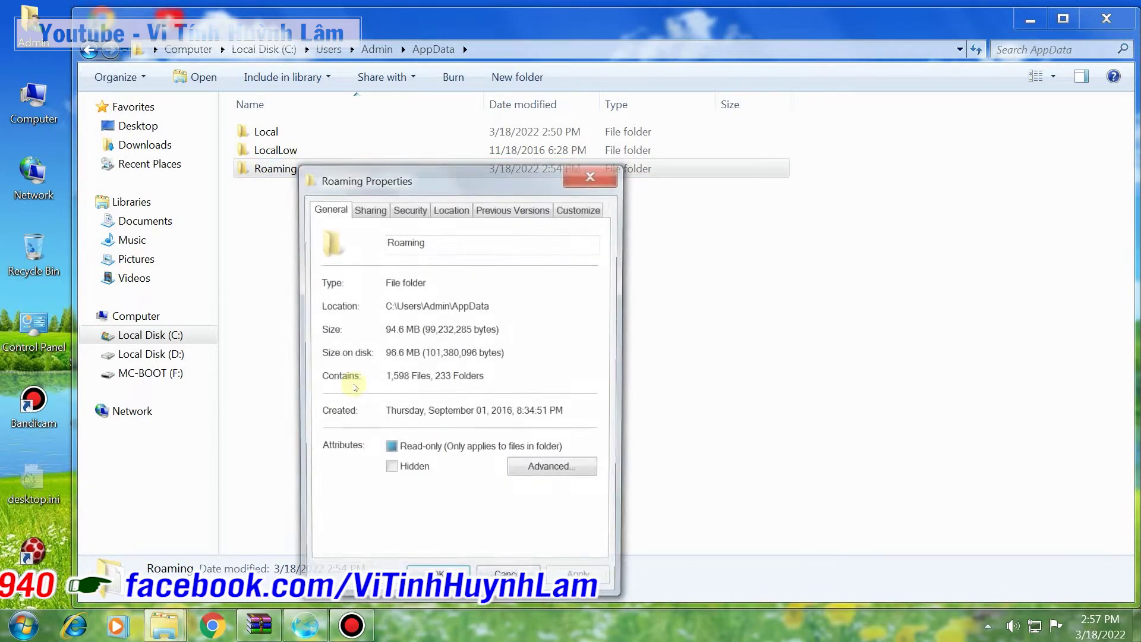
left_click(592, 173)
Reopen the Local folder's properties to review its size on disk
left_click(268, 130)
right_click(272, 128)
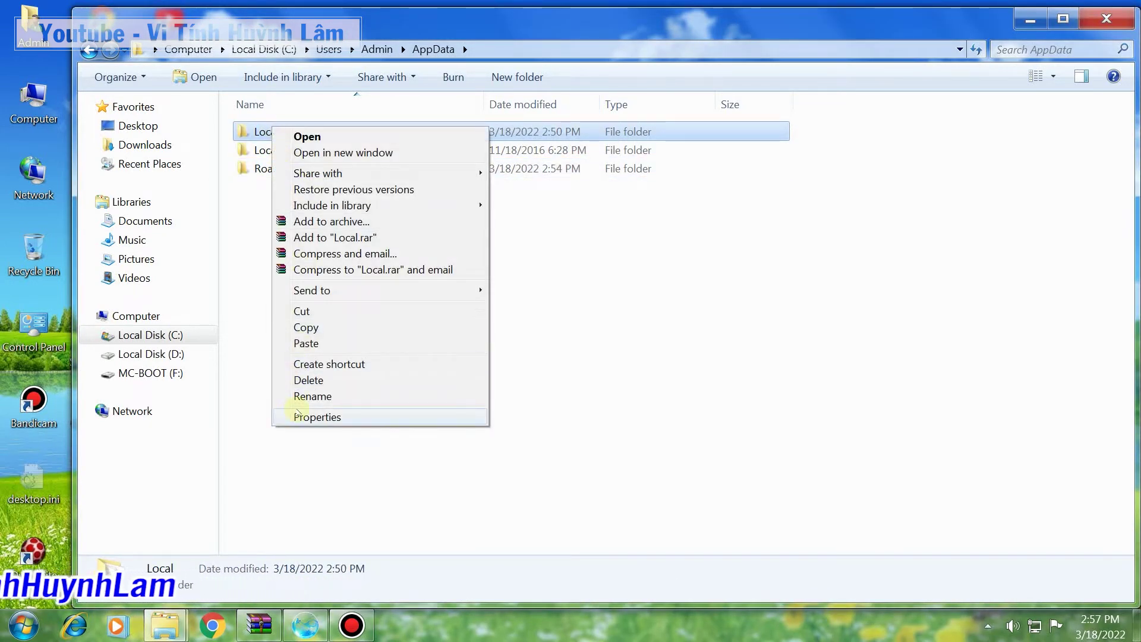
left_click(255, 298)
right_click(287, 128)
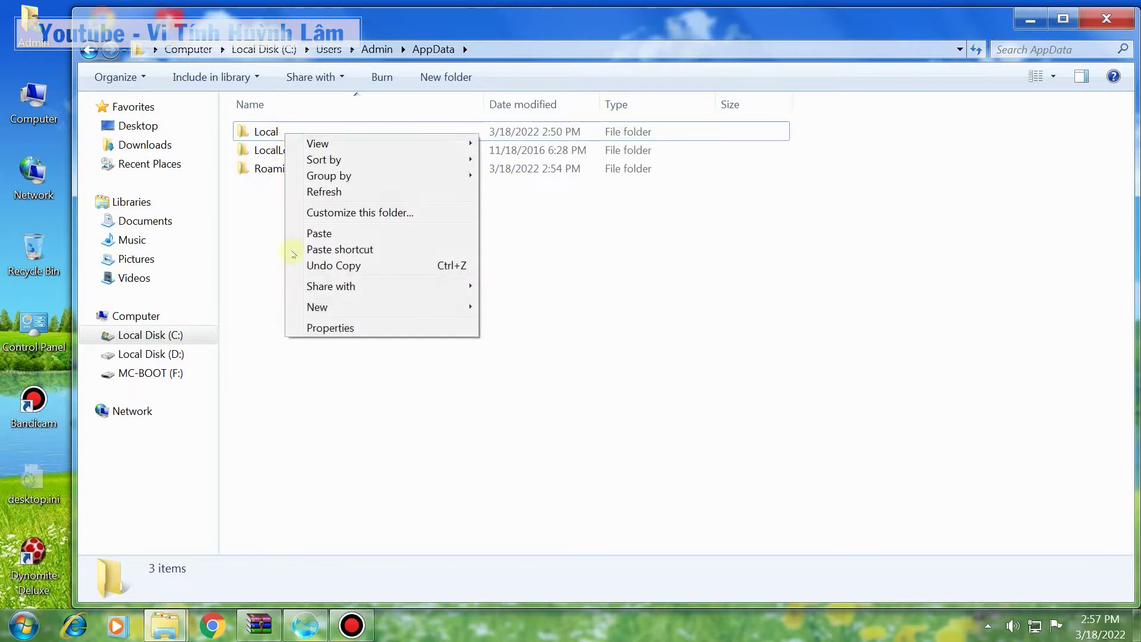
right_click(260, 123)
left_click(260, 124)
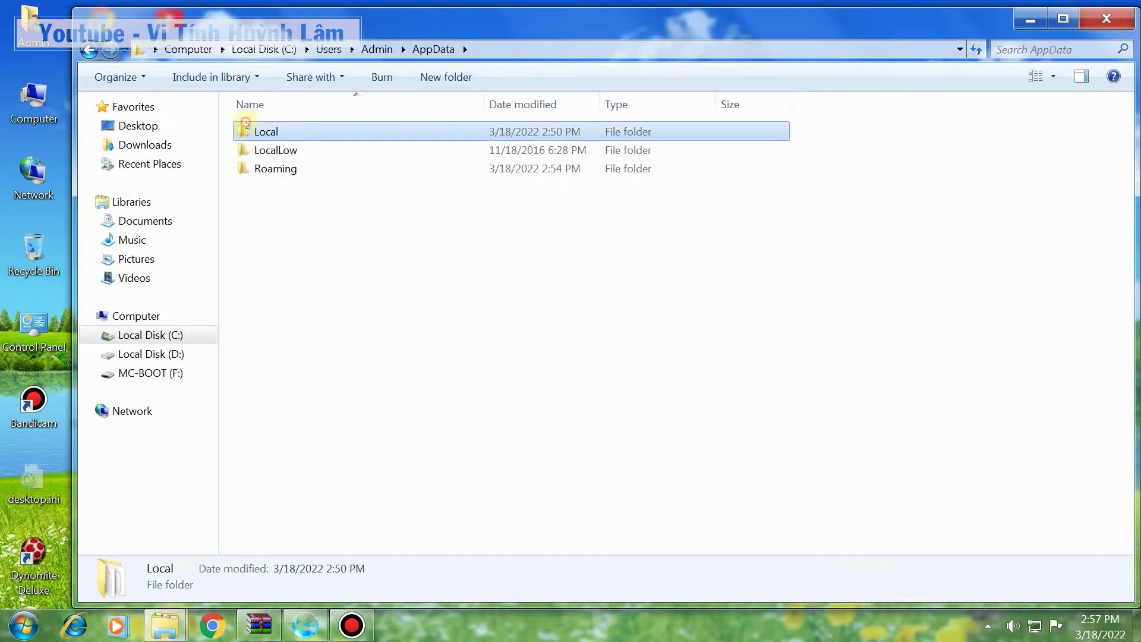
right_click(244, 122)
left_click(288, 411)
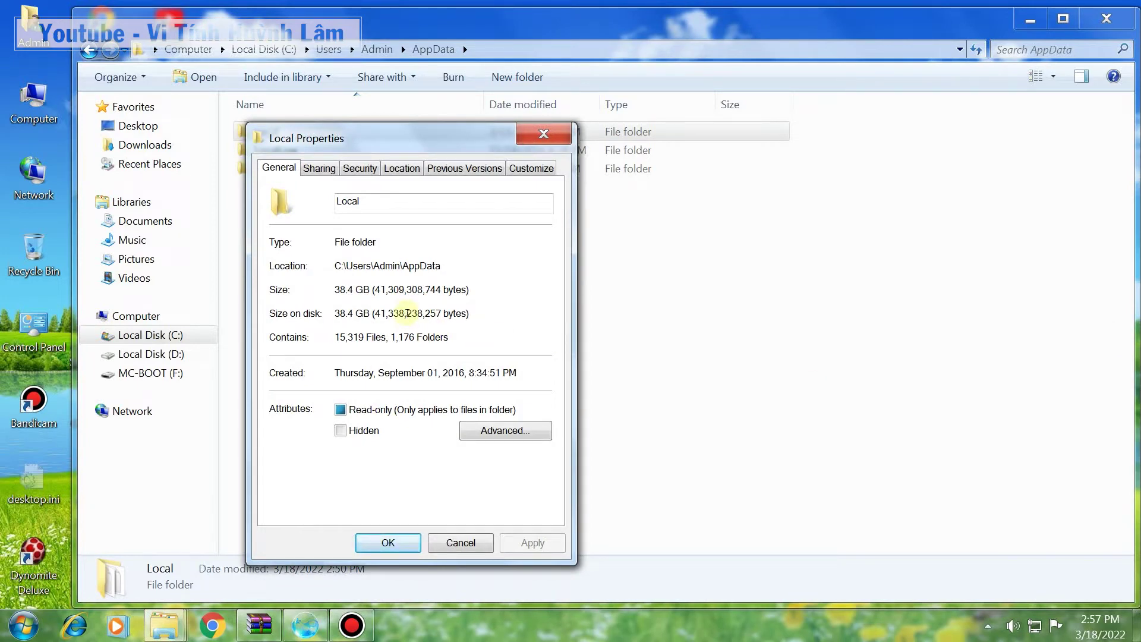
Open the Local folder and check the size of its Temp subfolder in the properties
left_click(543, 136)
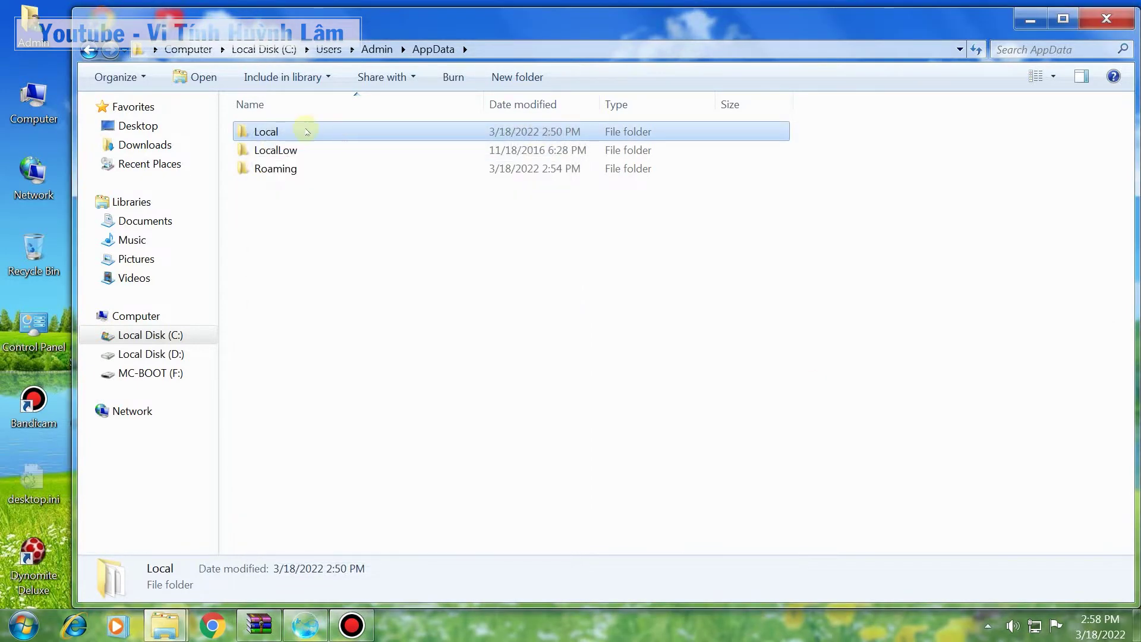
double_click(297, 130)
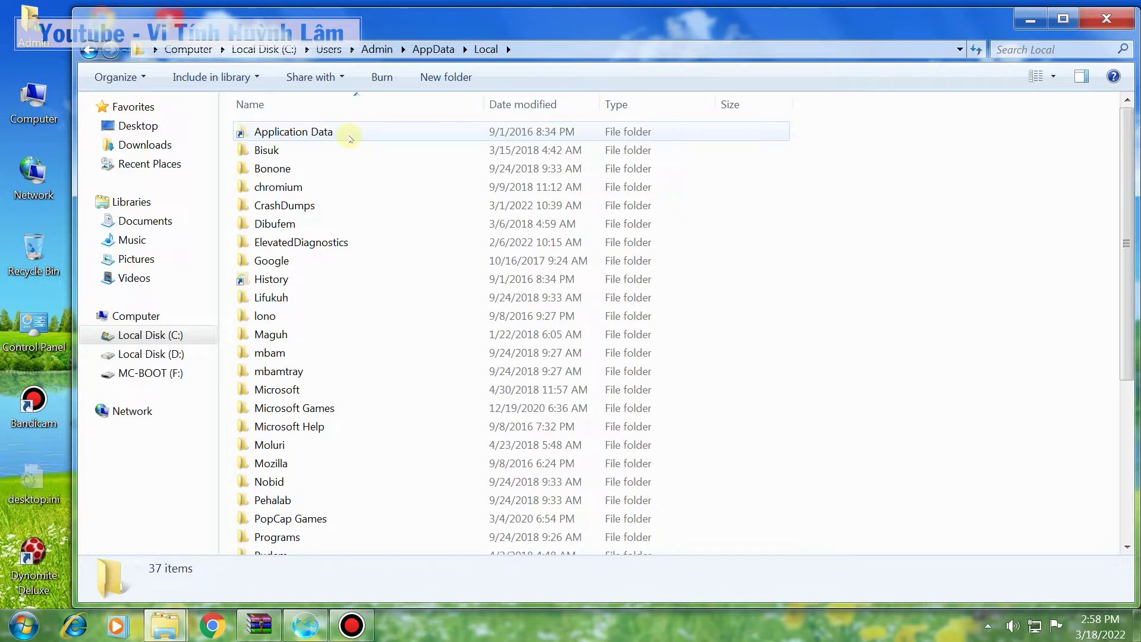
scroll(393, 331, "down", 2)
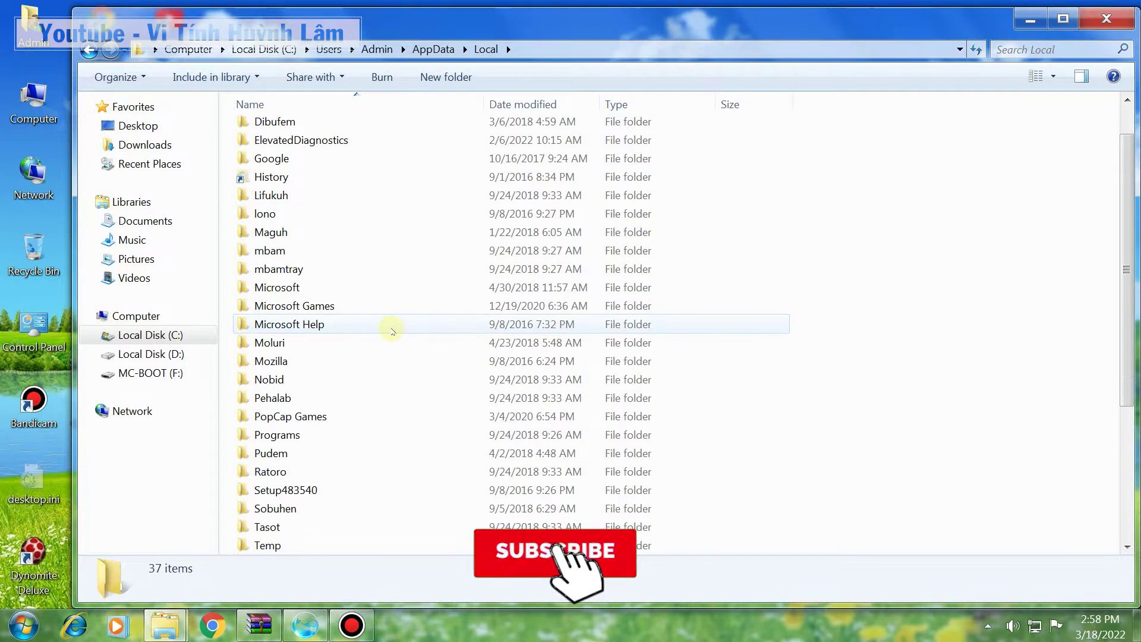
scroll(391, 328, "down", 3)
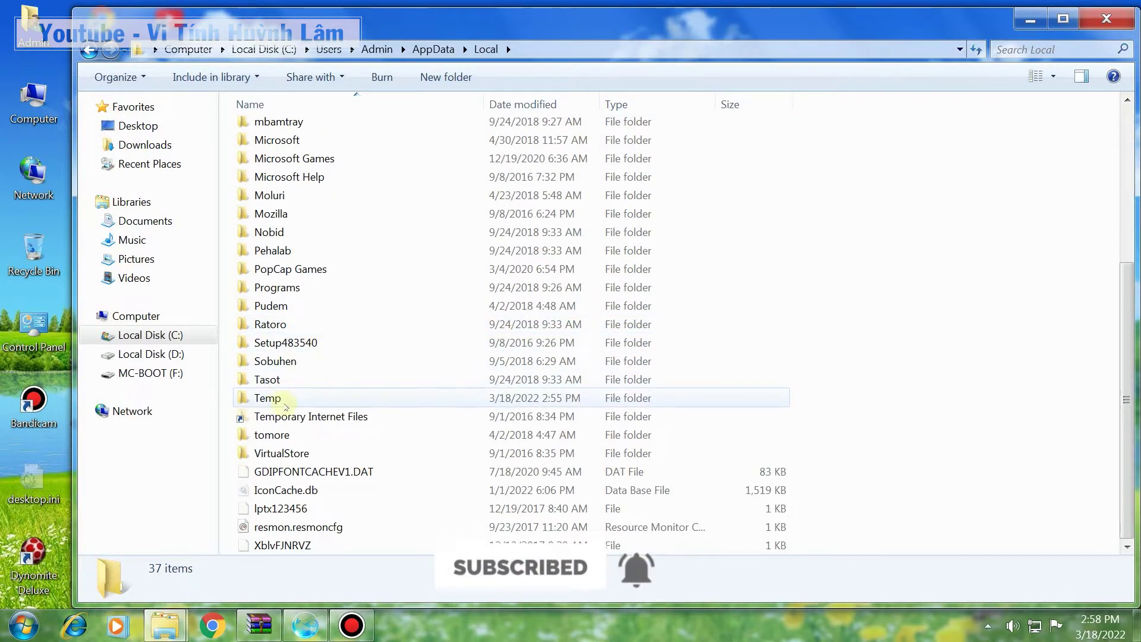
left_click(284, 405)
right_click(275, 407)
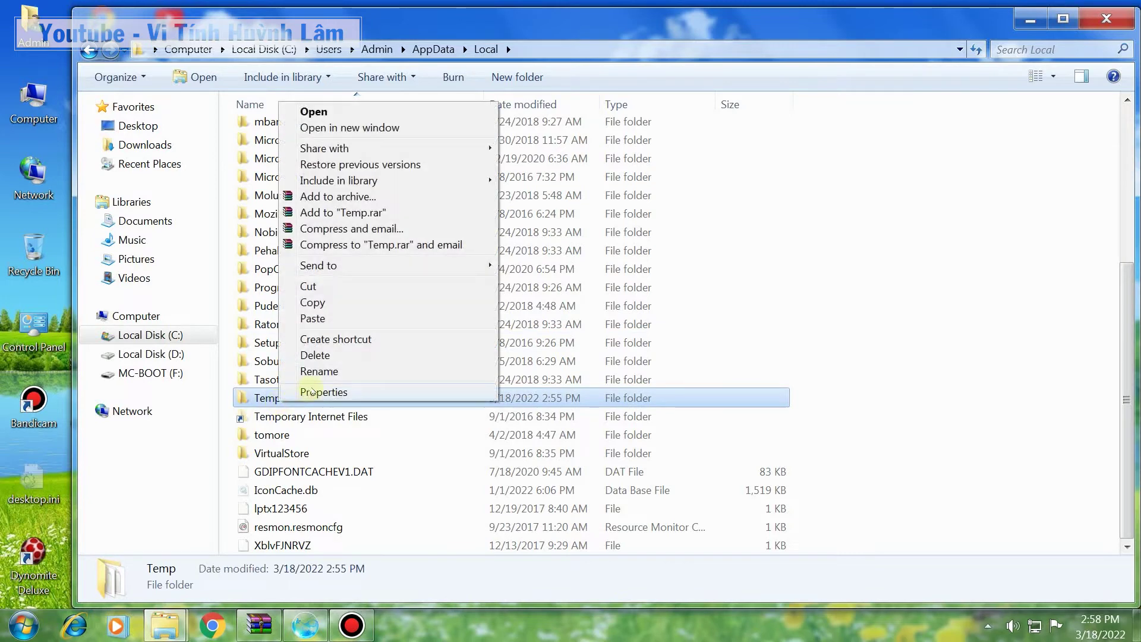
left_click(313, 391)
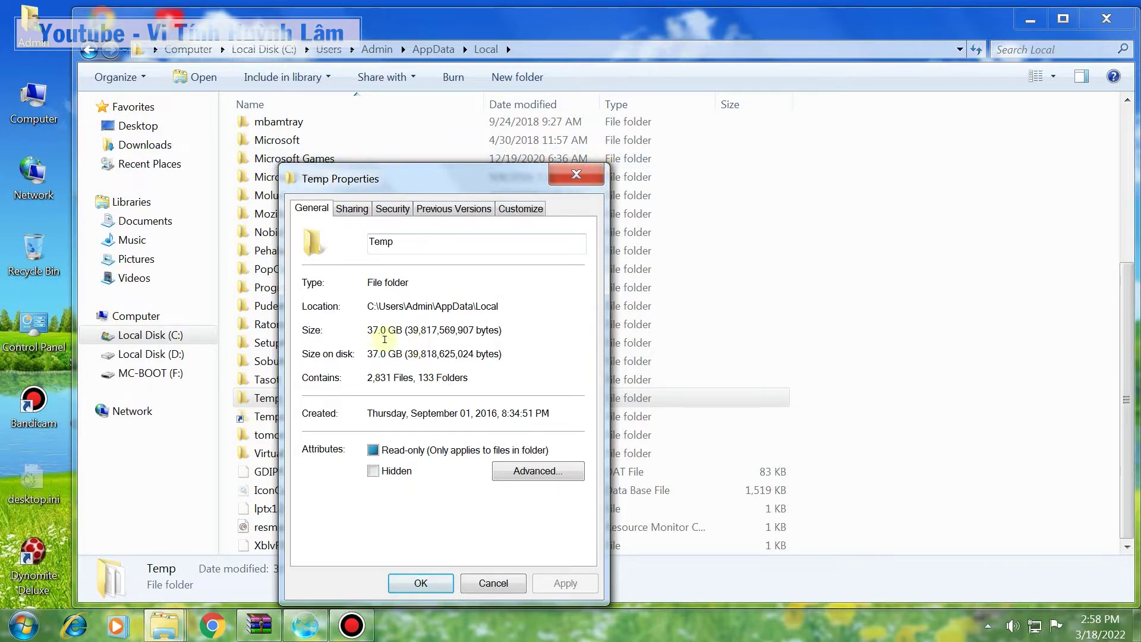
left_click(576, 174)
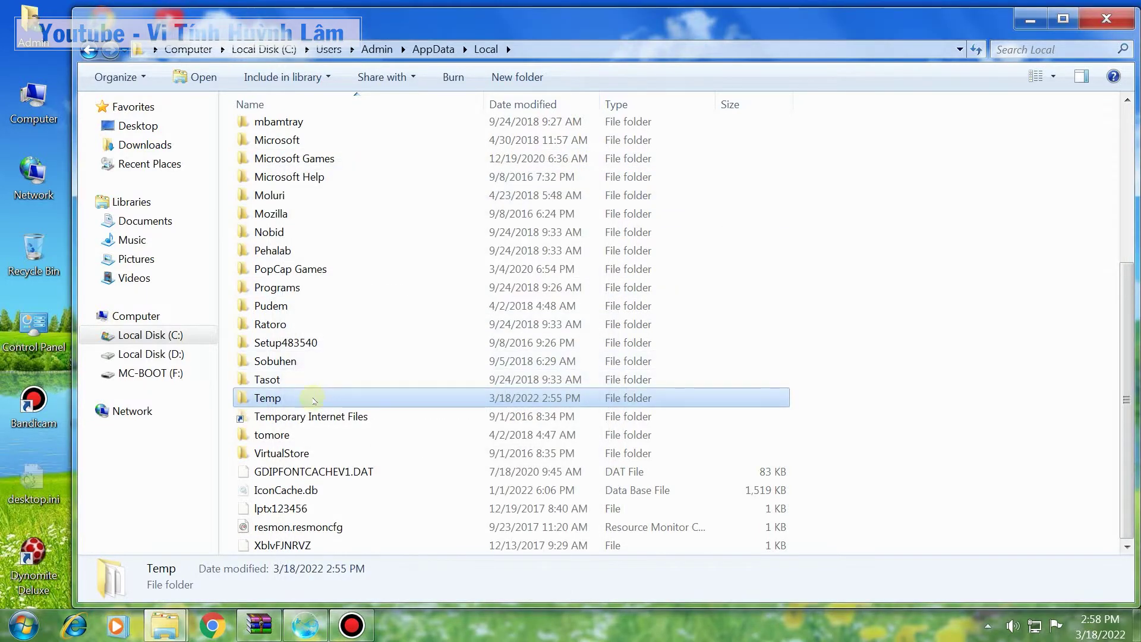
Open the Temp folder and move all its contents to the Recycle Bin, skipping the items that are protected or in use
double_click(312, 398)
scroll(416, 320, "down", 4)
scroll(425, 313, "up", 1)
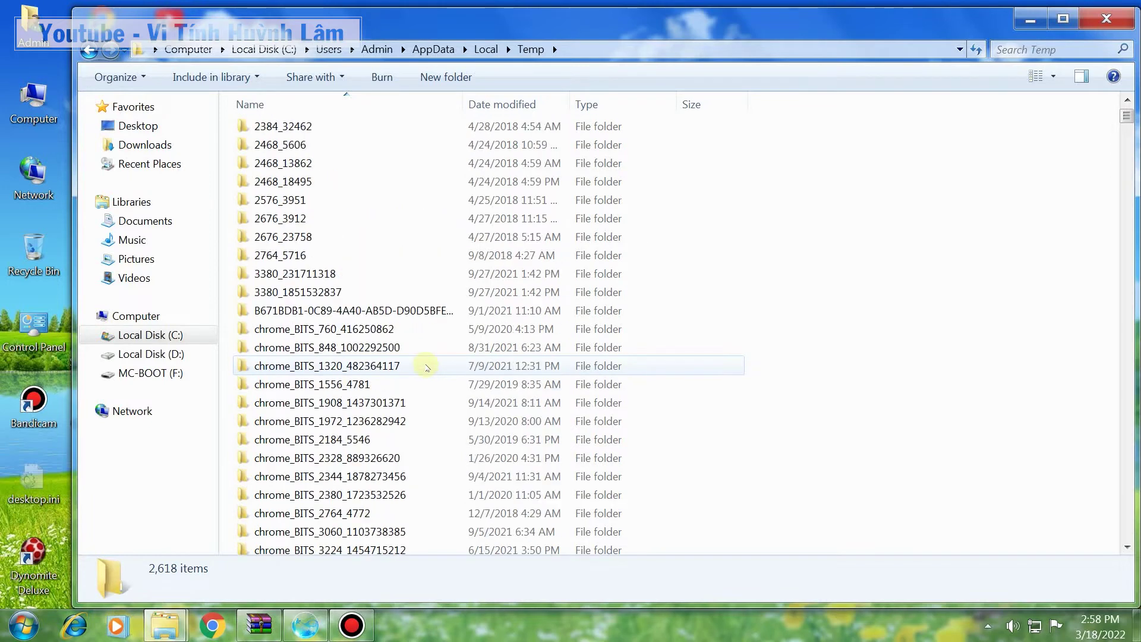
left_click(425, 313)
key("ctrl+a")
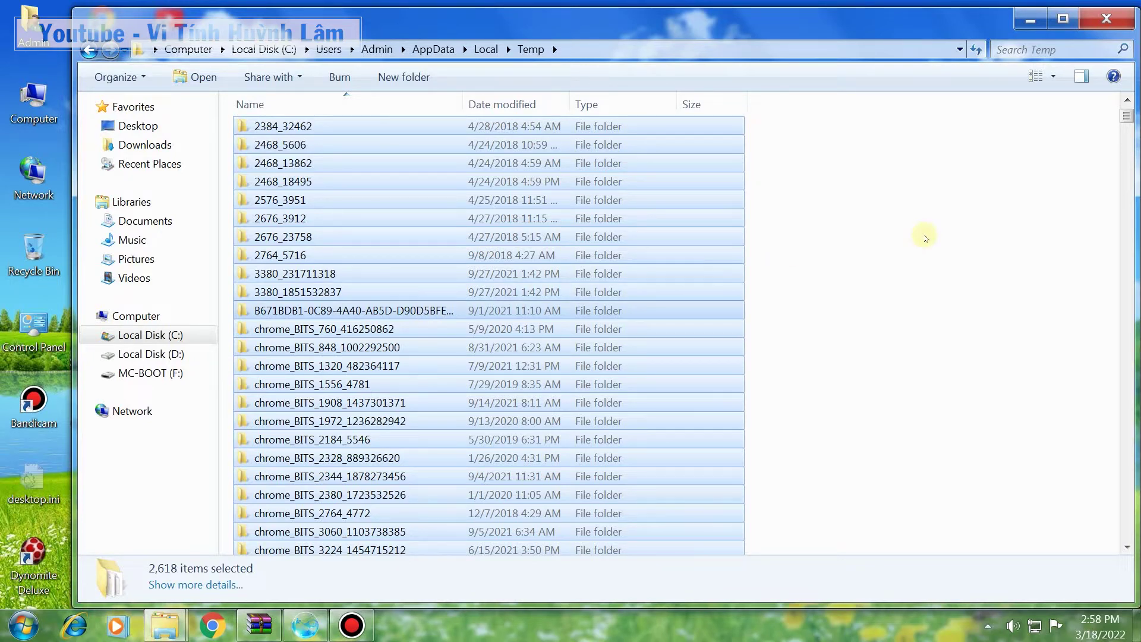
right_click(440, 237)
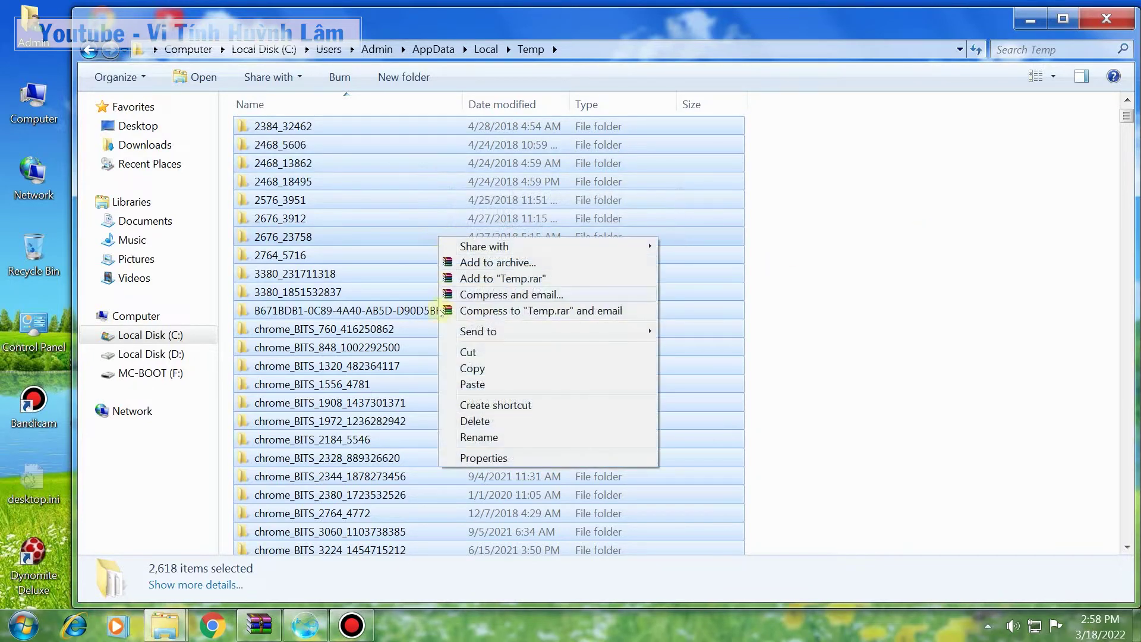
left_click(475, 421)
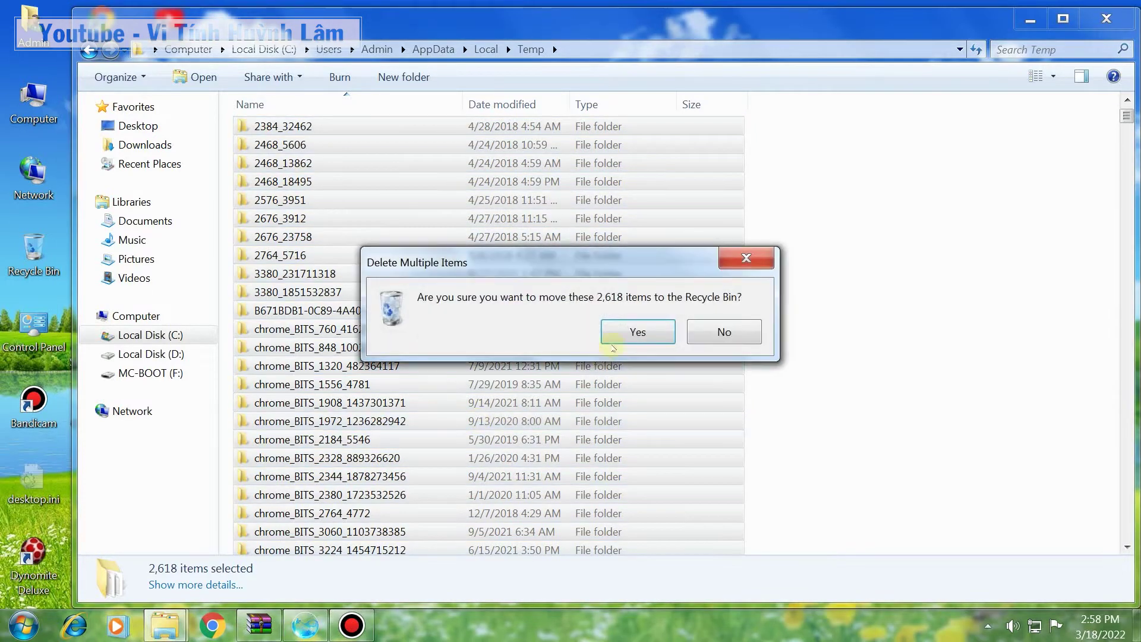
left_click(637, 331)
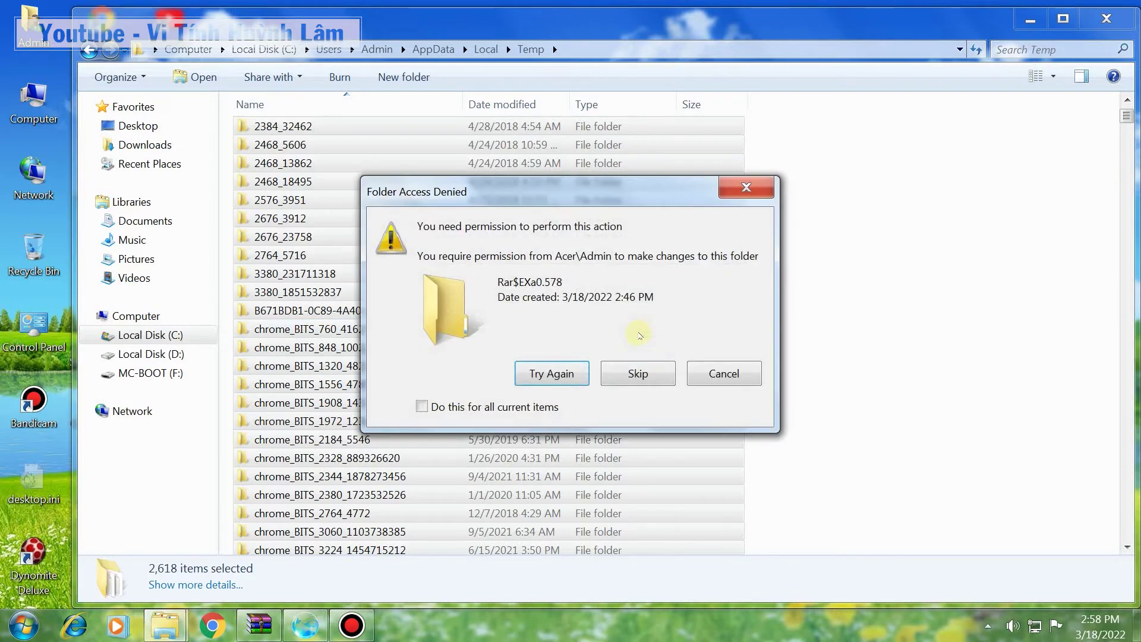
left_click(612, 373)
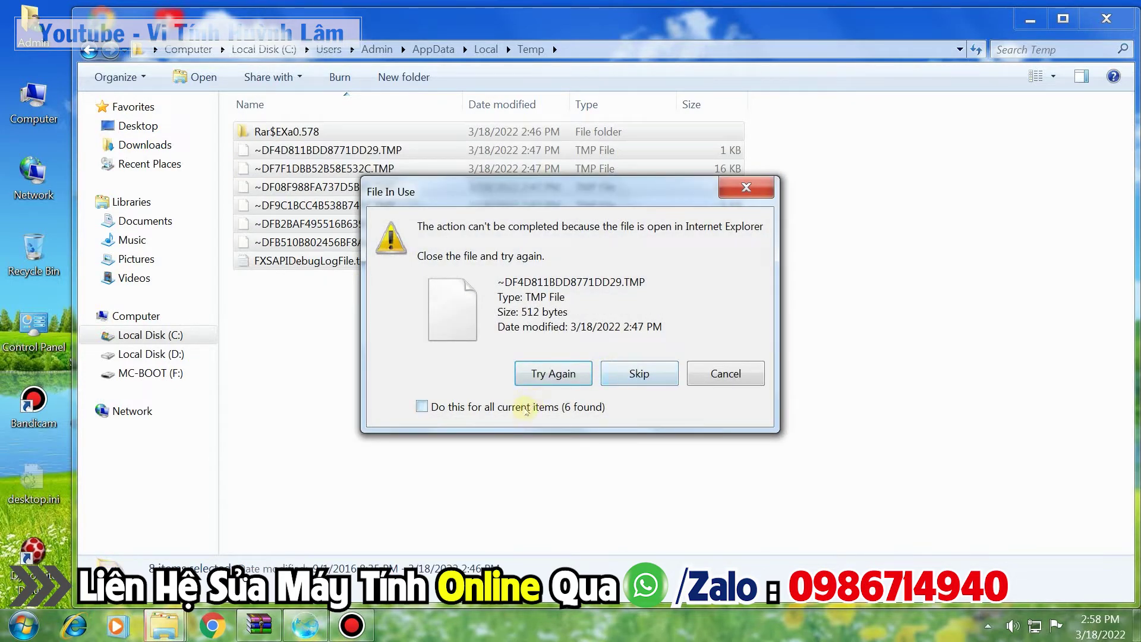
left_click(615, 367)
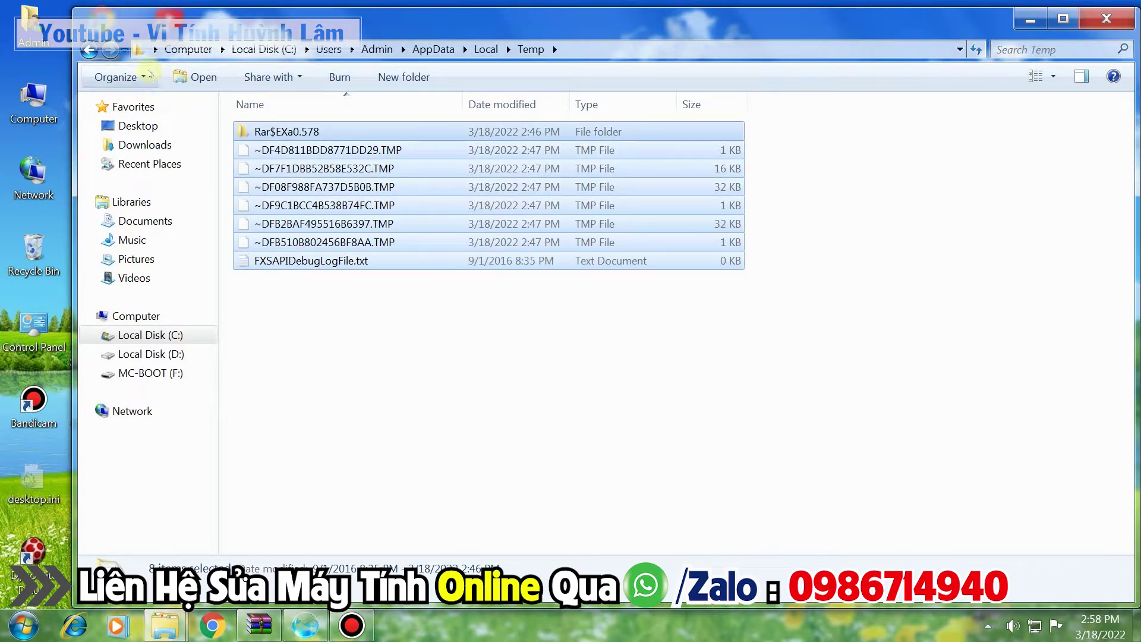
left_click(1125, 22)
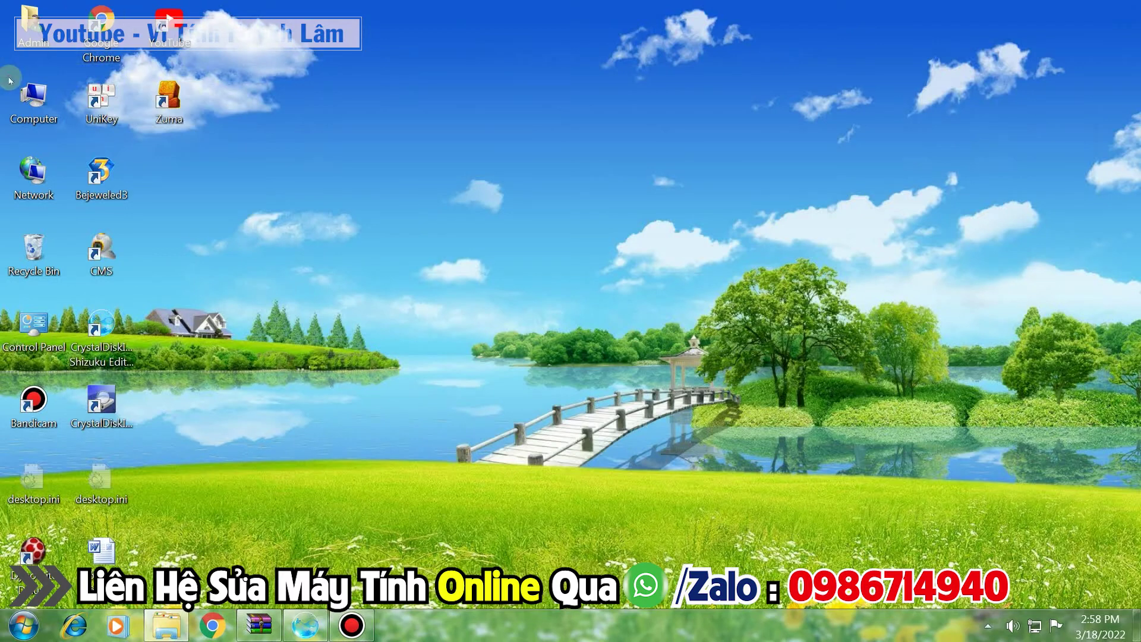
Show the drives' free space in Computer and permanently empty the Recycle Bin
double_click(16, 101)
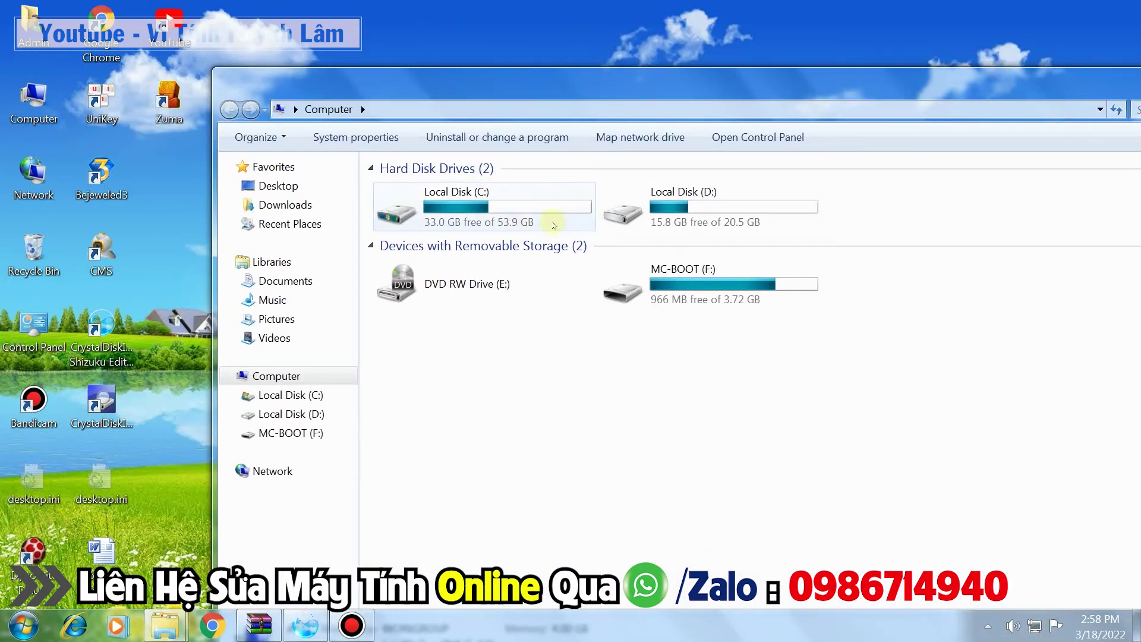
right_click(22, 244)
left_click(94, 271)
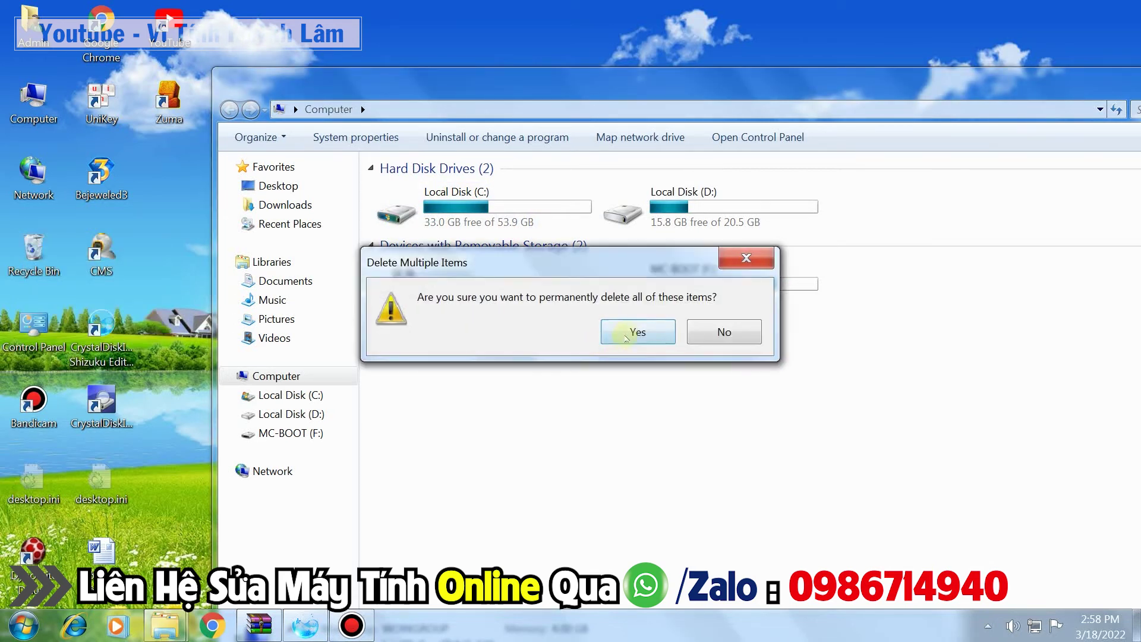
left_click(628, 333)
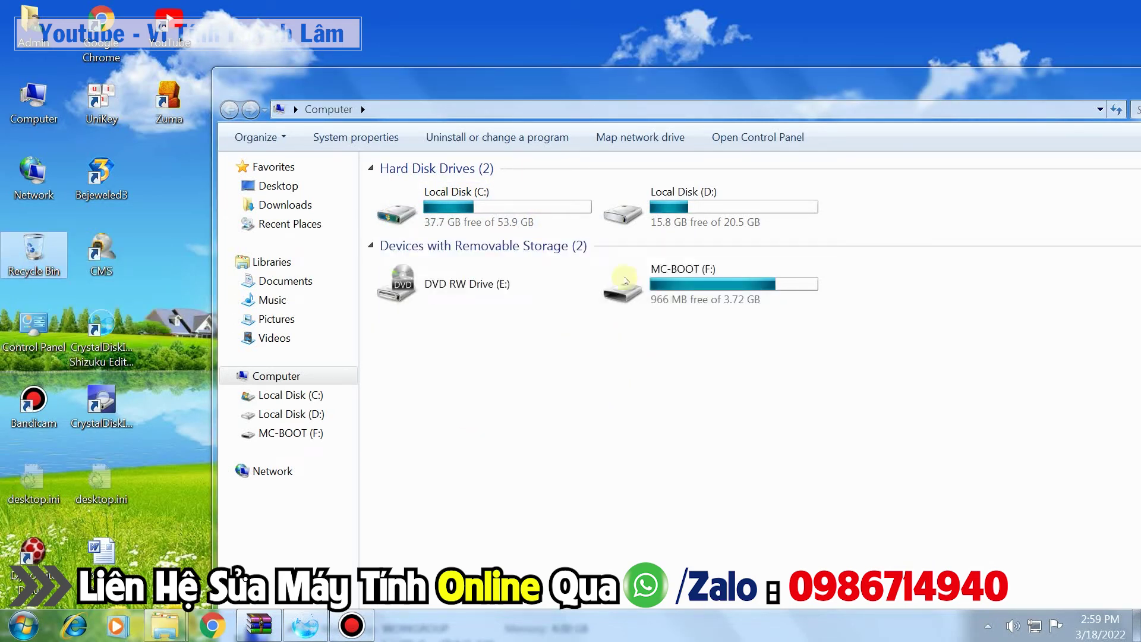
left_click_drag(694, 90, 478, 76)
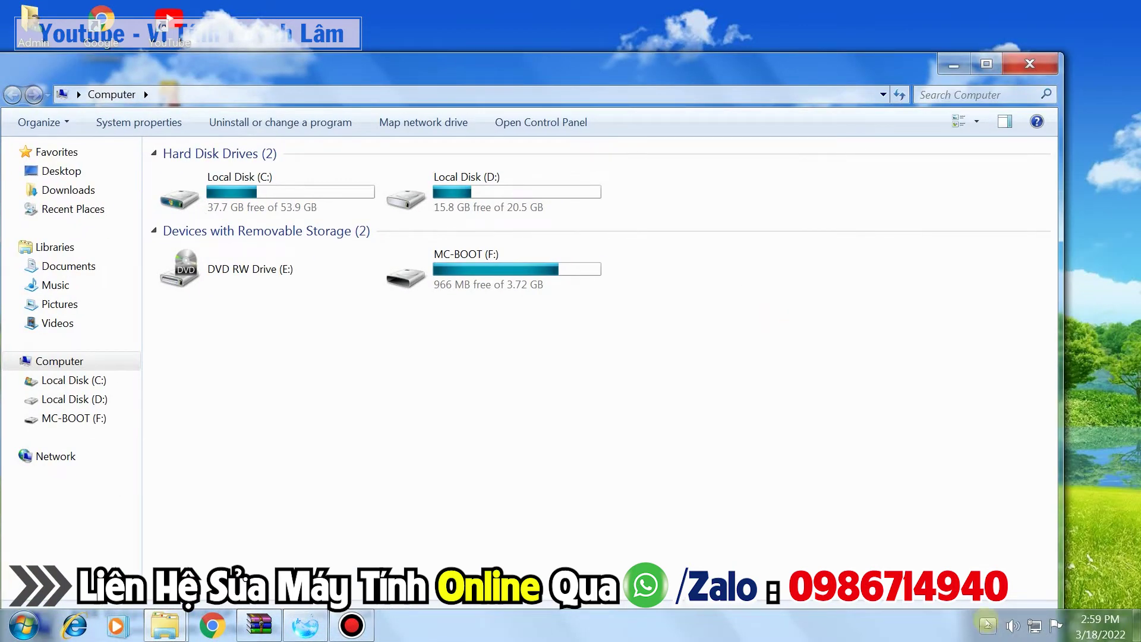
Open the notification area icon settings and set Action Center to Hide icon and notifications
left_click(987, 627)
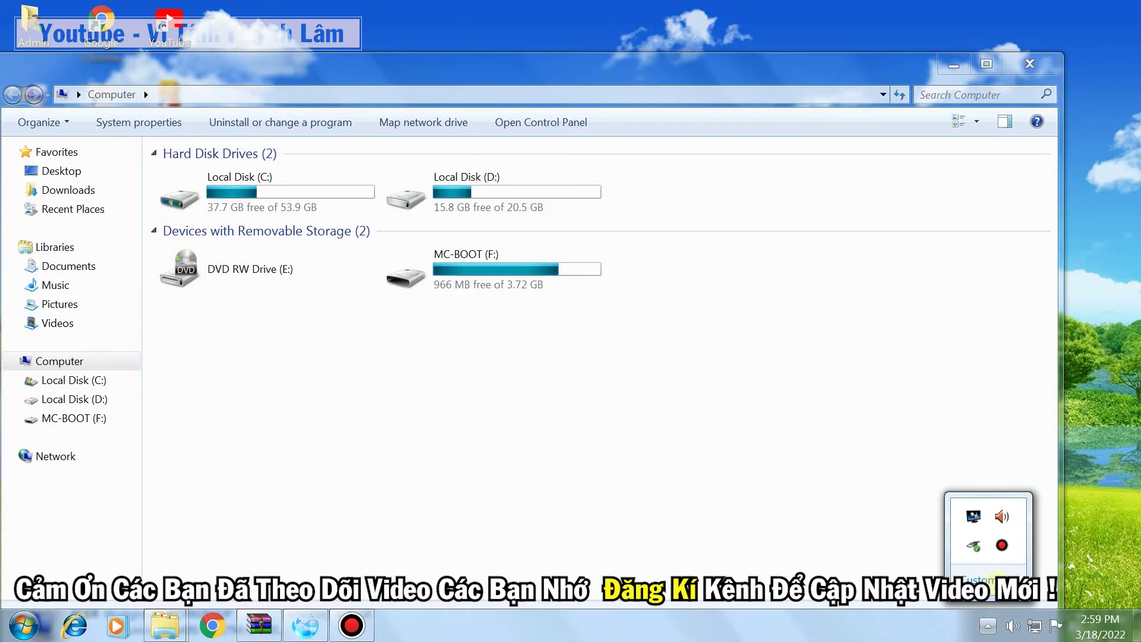
left_click(992, 579)
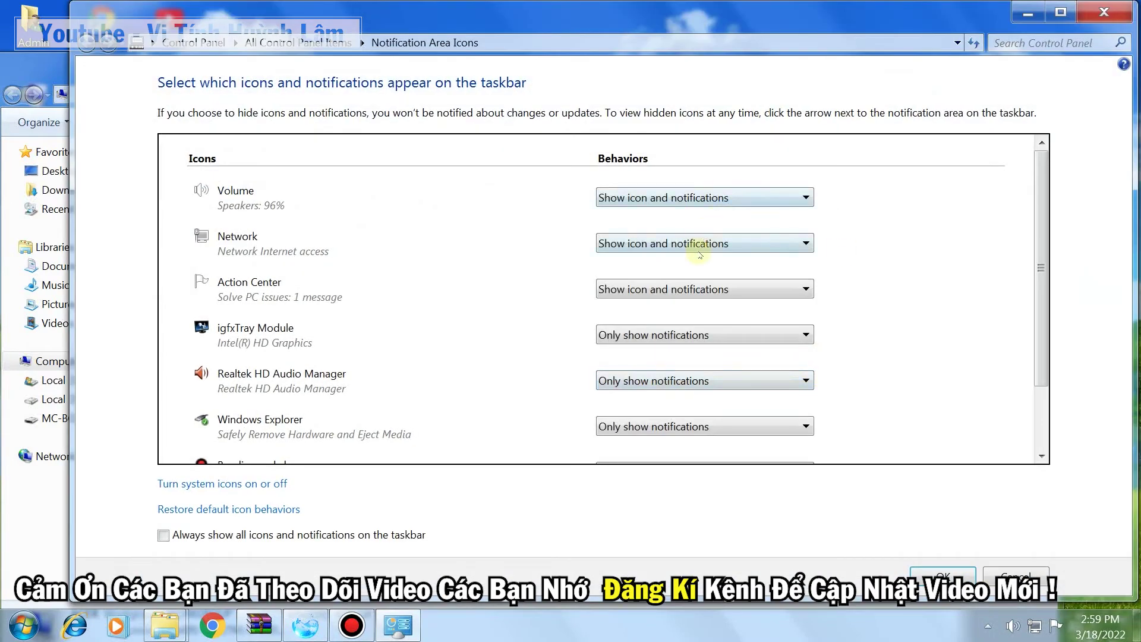
left_click(680, 291)
left_click(665, 318)
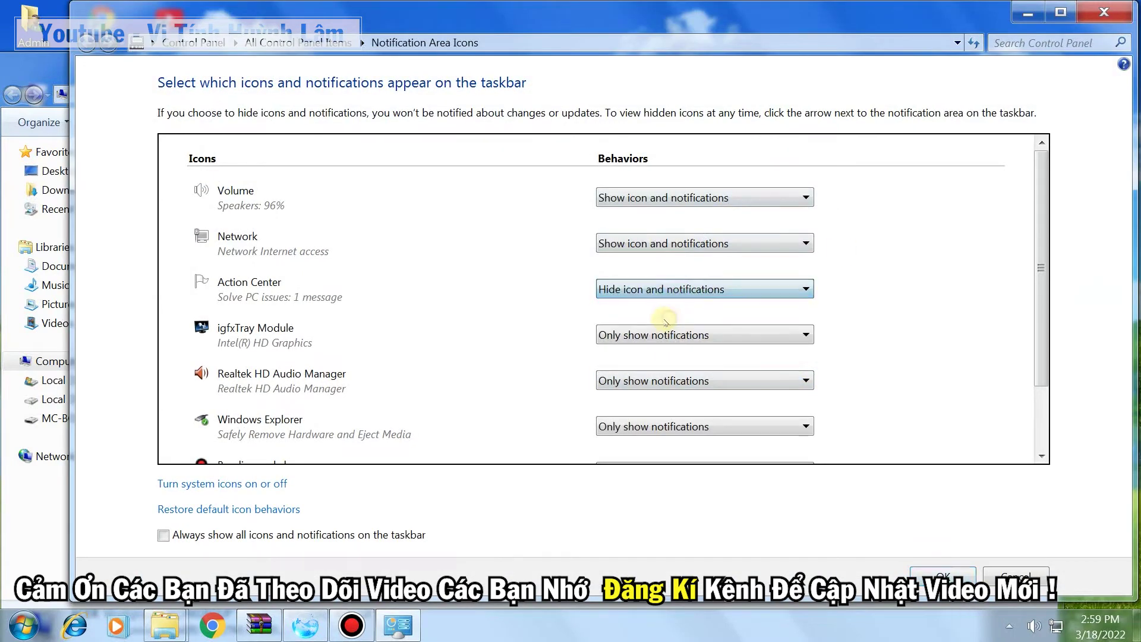
Set the Action Center system icon to Off and close the notification area settings
left_click(225, 484)
left_click(625, 380)
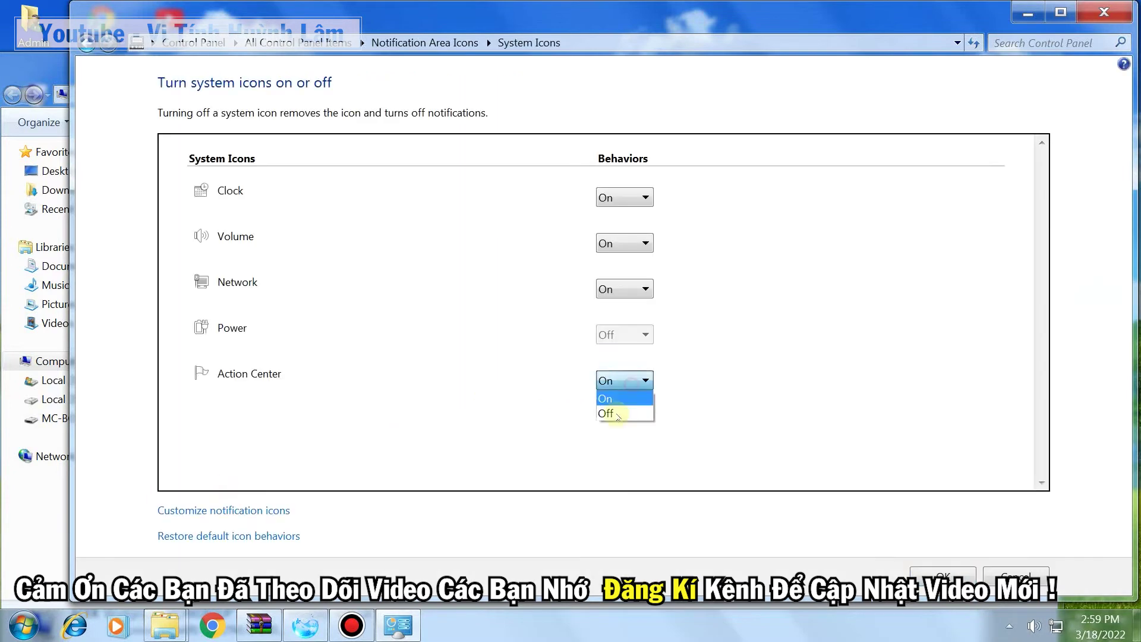
left_click(612, 416)
left_click(942, 576)
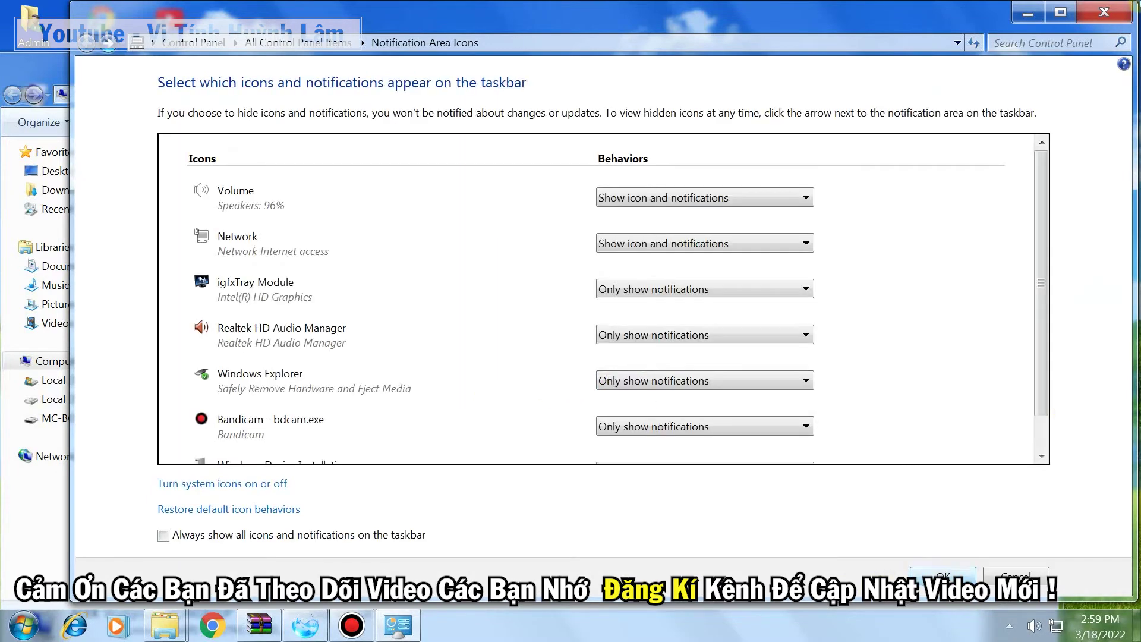
left_click(1103, 12)
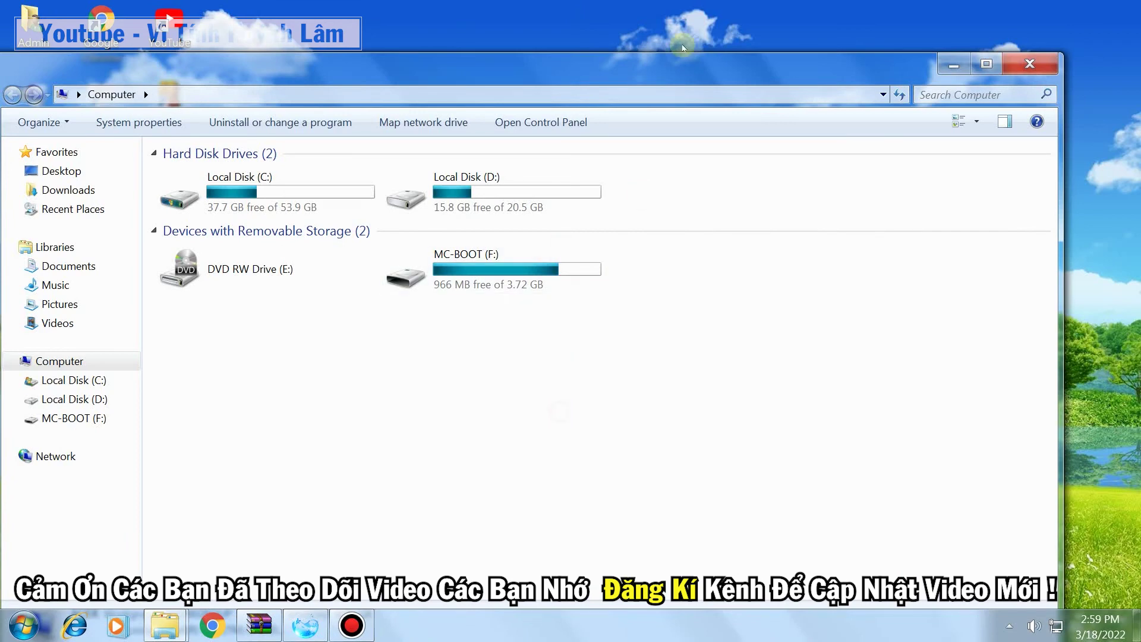
left_click_drag(680, 71, 723, 42)
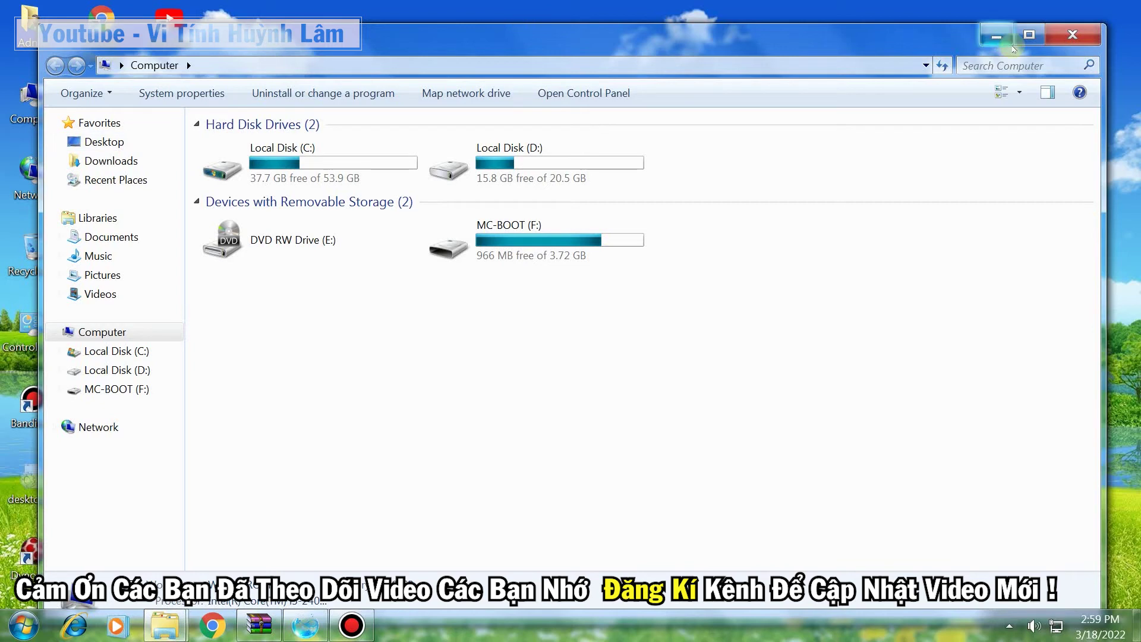
left_click(1009, 626)
left_click(743, 395)
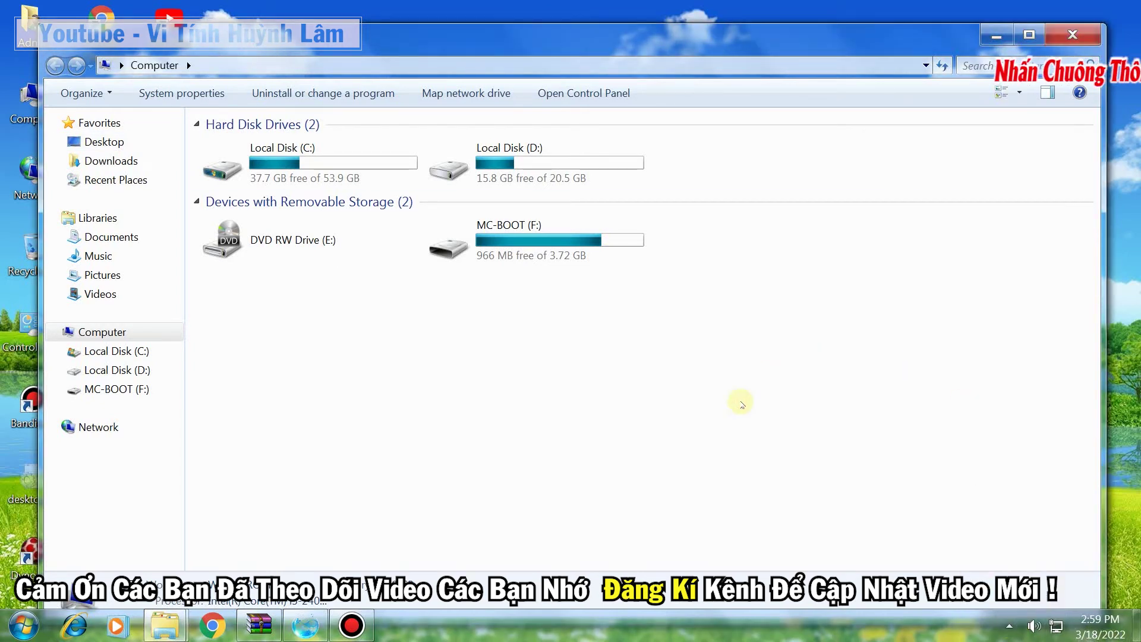
left_click(1061, 30)
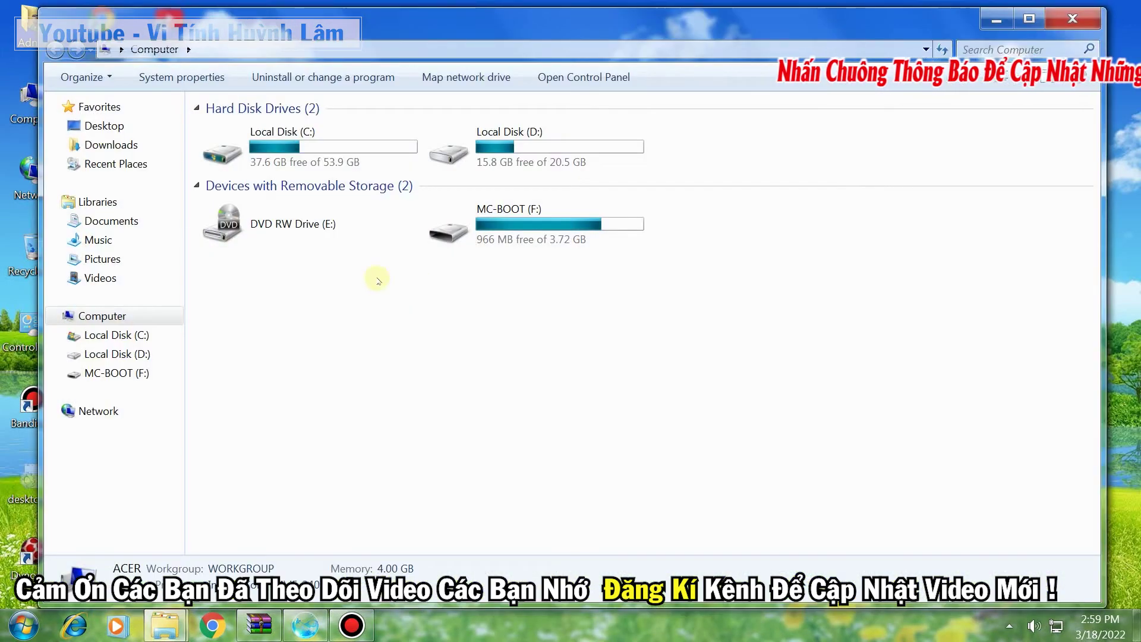
Restore the default advanced view settings in Folder Options so hidden and protected system files are not shown
left_click(84, 77)
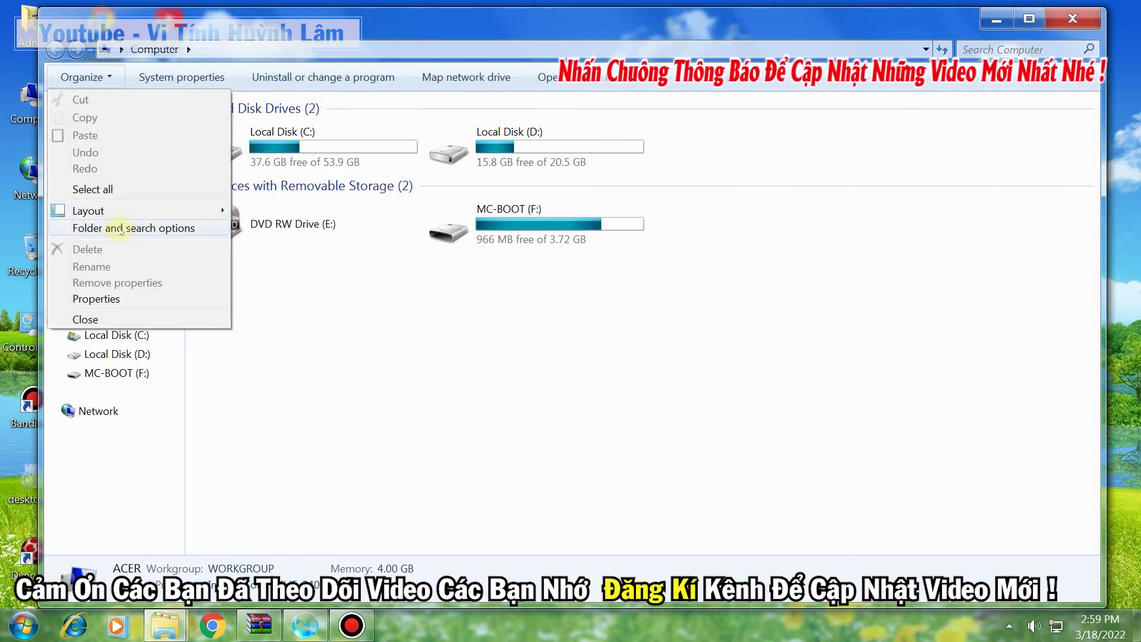
left_click(121, 229)
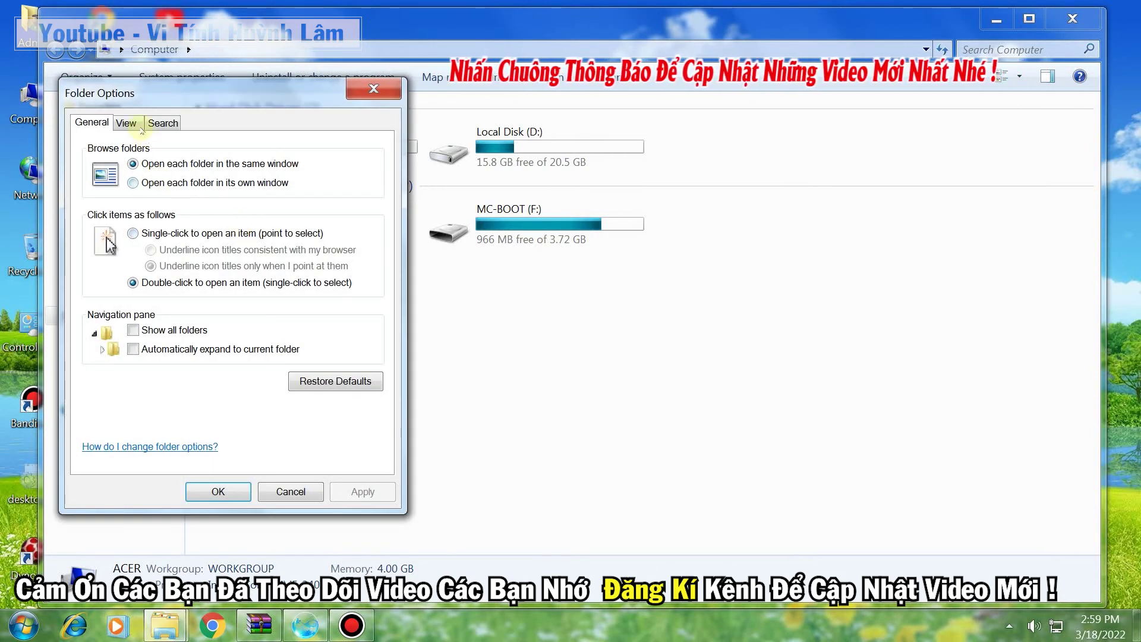
left_click(127, 123)
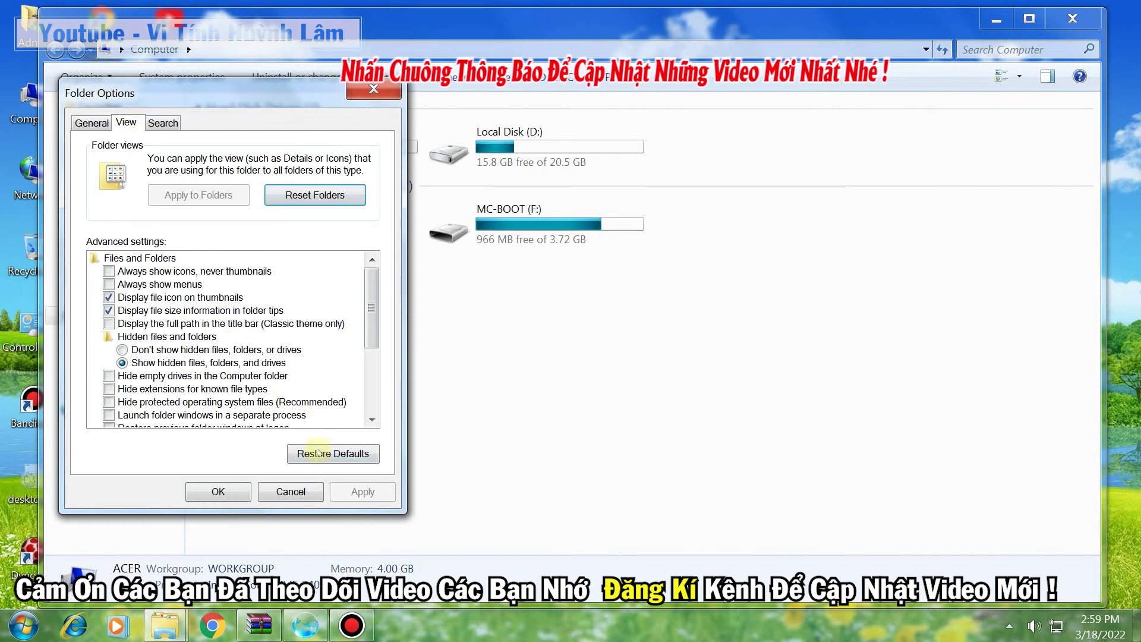
left_click(318, 453)
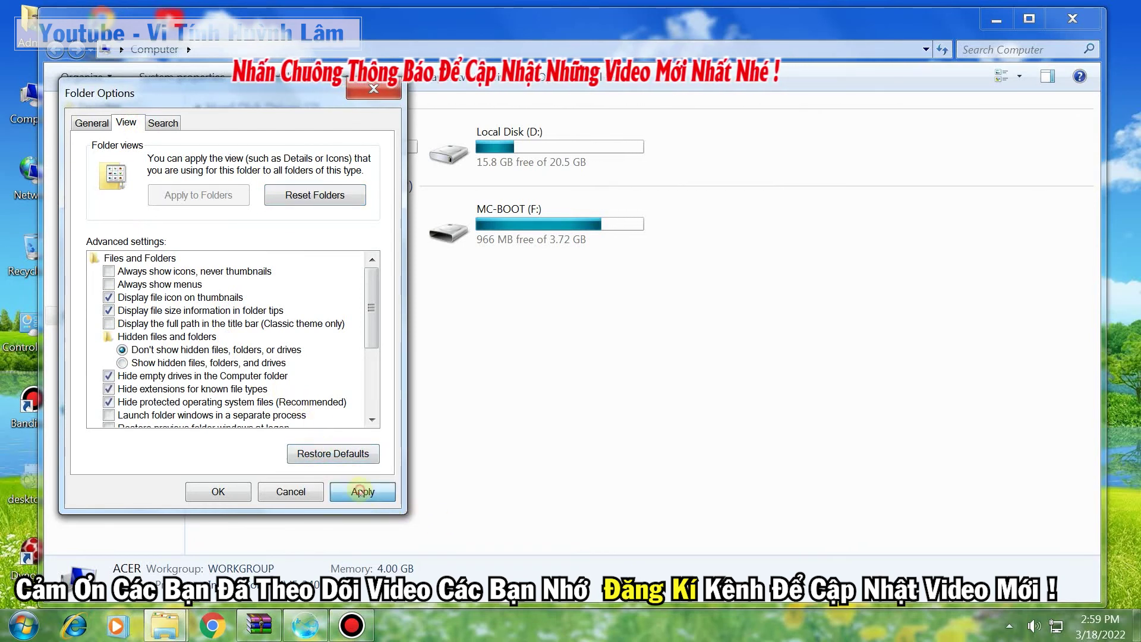
left_click(360, 493)
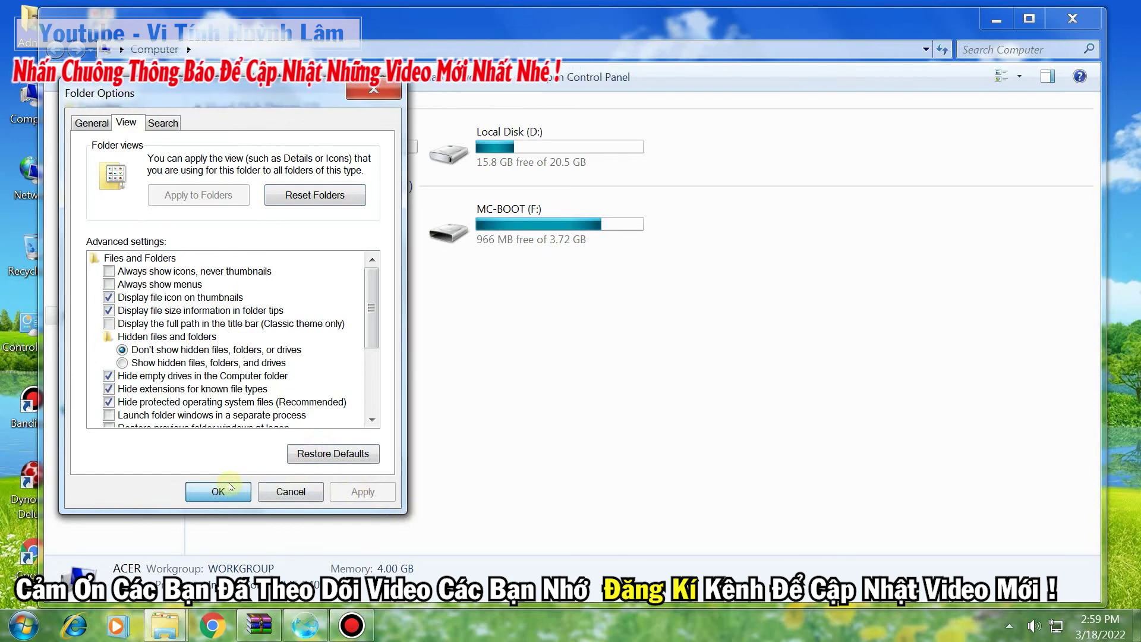
left_click(230, 488)
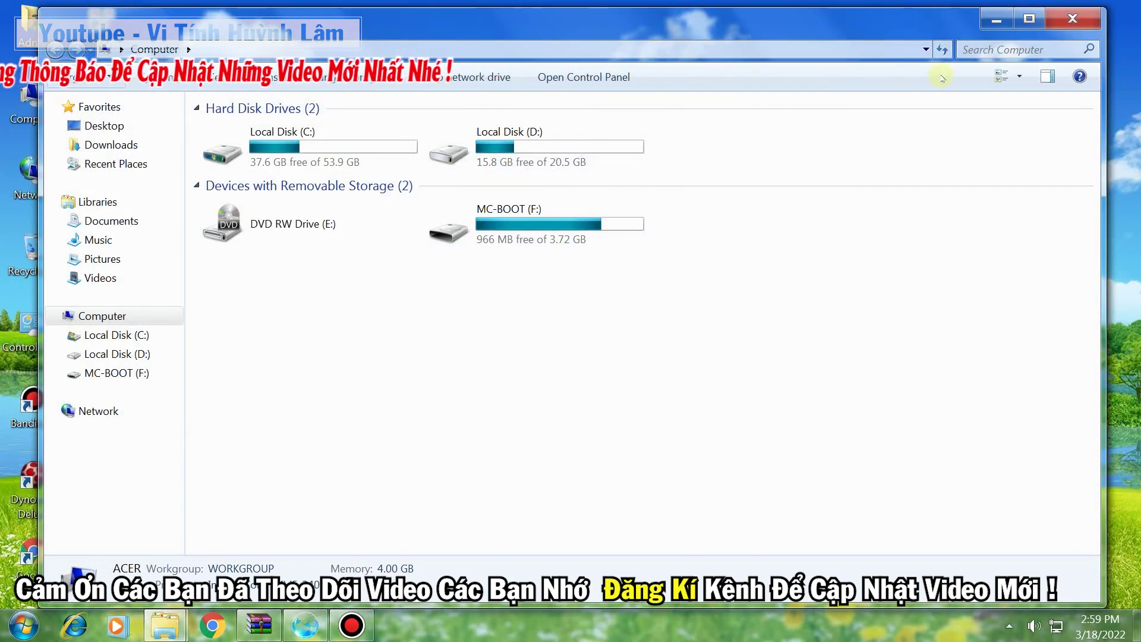
Reopen Computer to review the free space on drive C, and close the window
left_click(1069, 18)
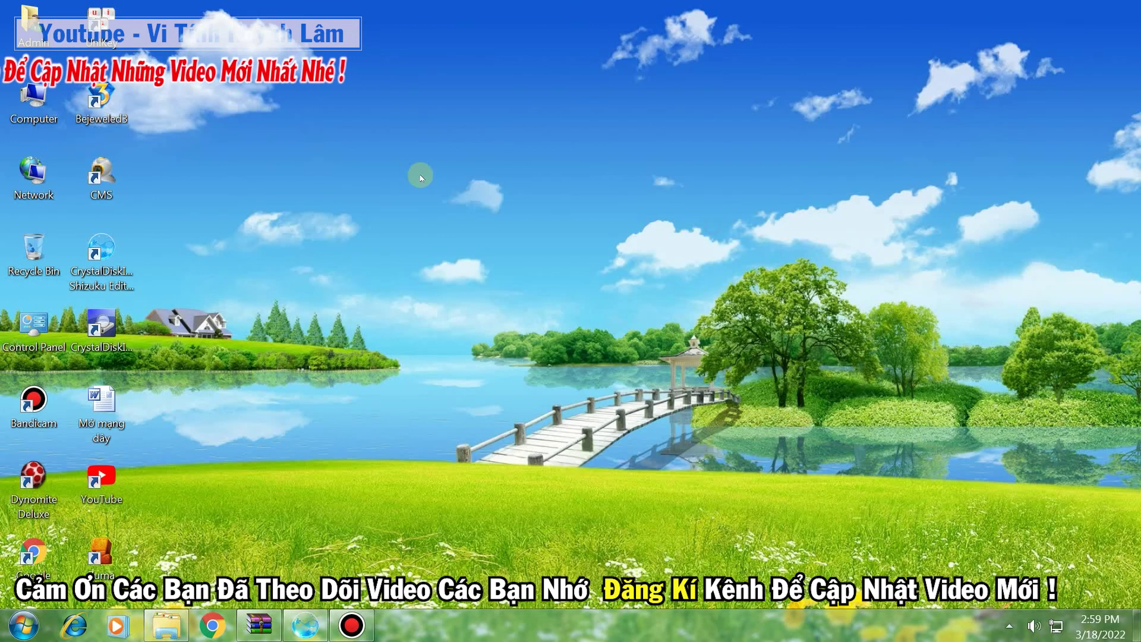
double_click(24, 89)
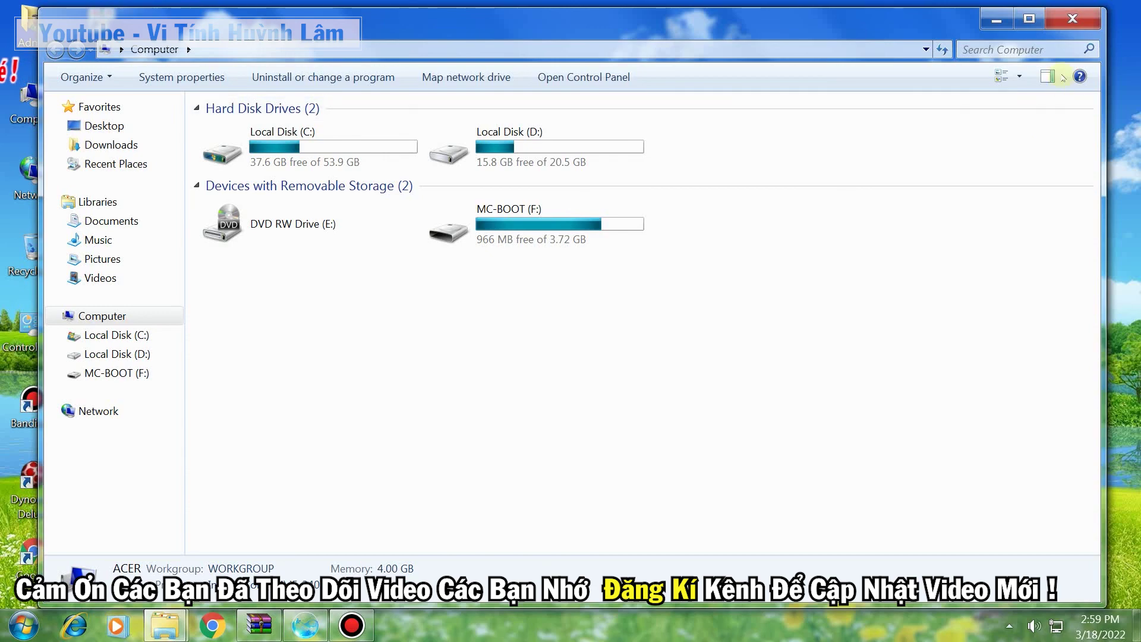
left_click(1072, 20)
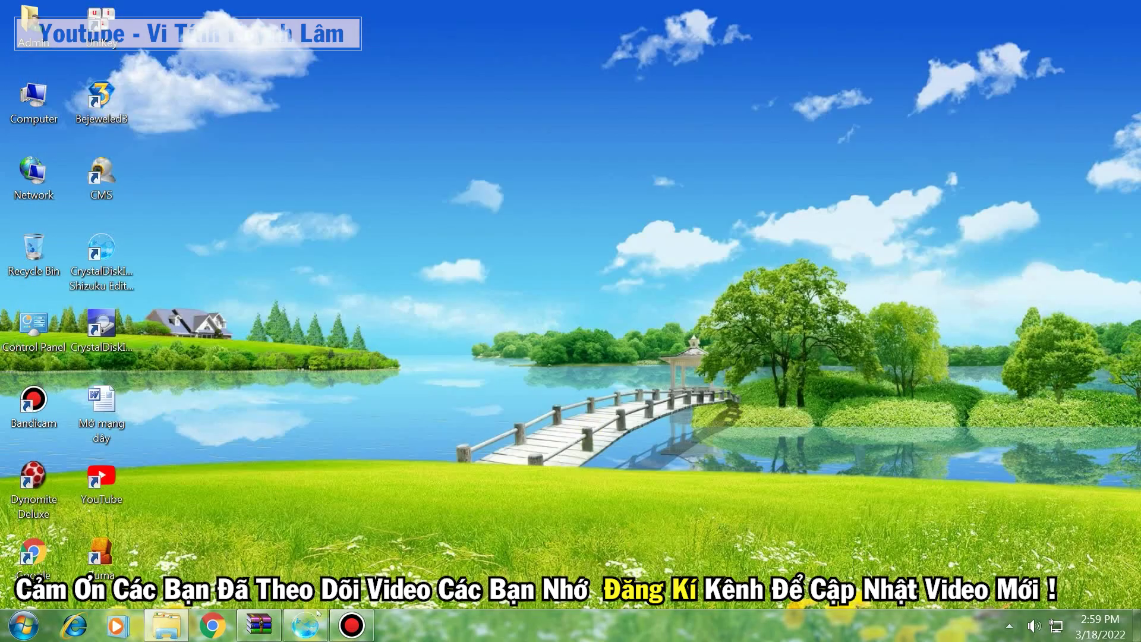